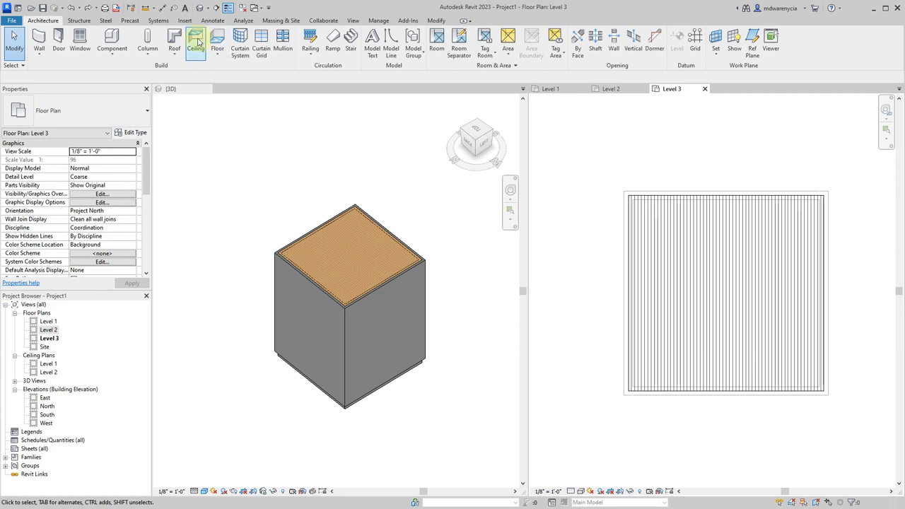
pyautogui.click(196, 43)
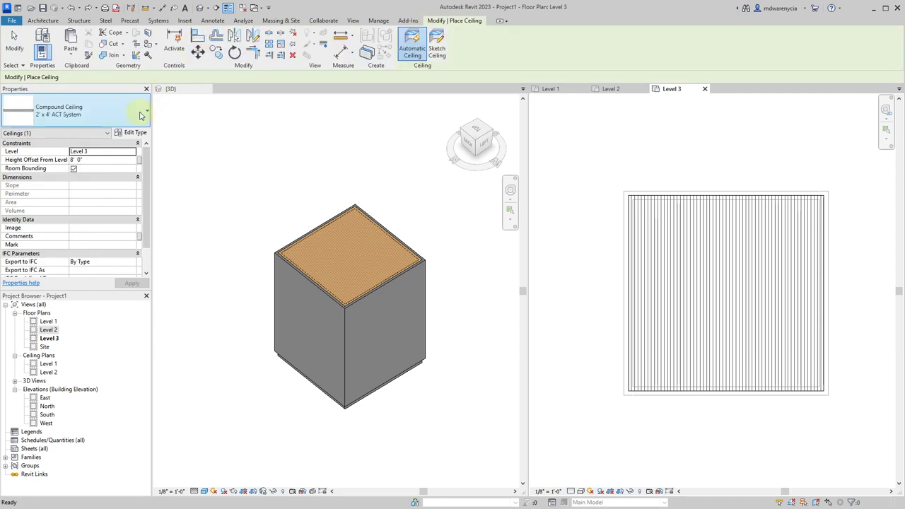
pyautogui.click(140, 115)
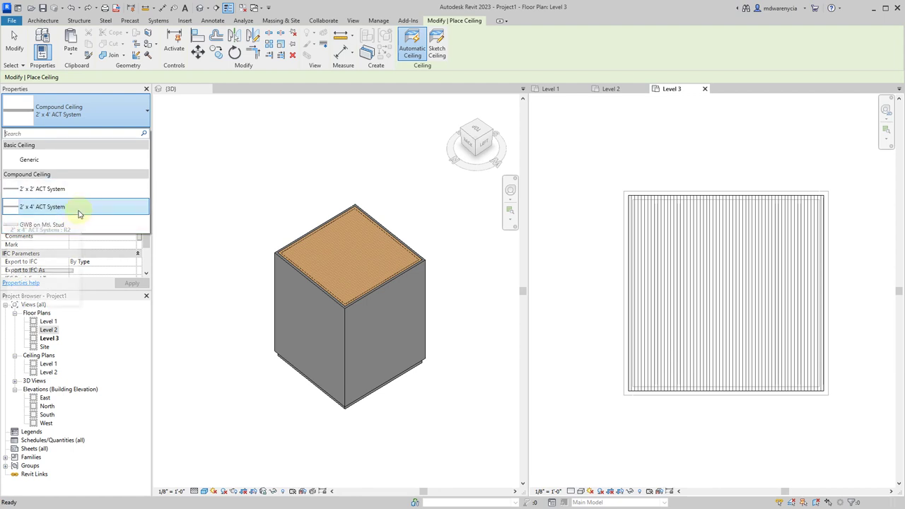
pyautogui.click(79, 208)
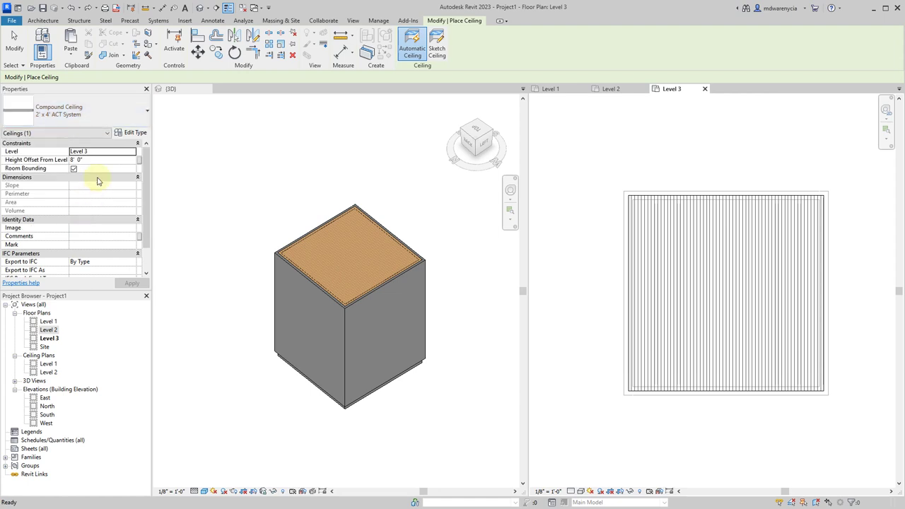
# Step: Change the ceiling's Structure [1] layer material to Structure, Wood Joist/Rafter Layer, keeping 1 5/8" thickness
pyautogui.click(133, 133)
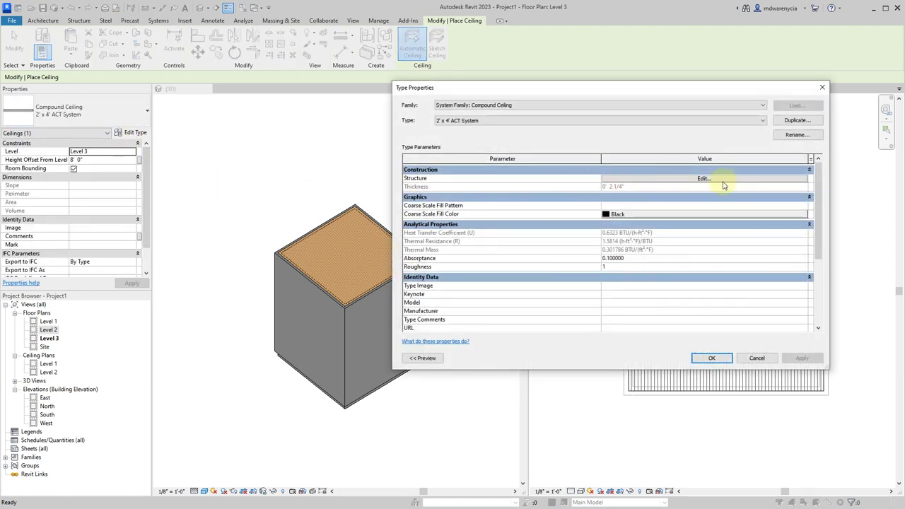
pyautogui.click(703, 178)
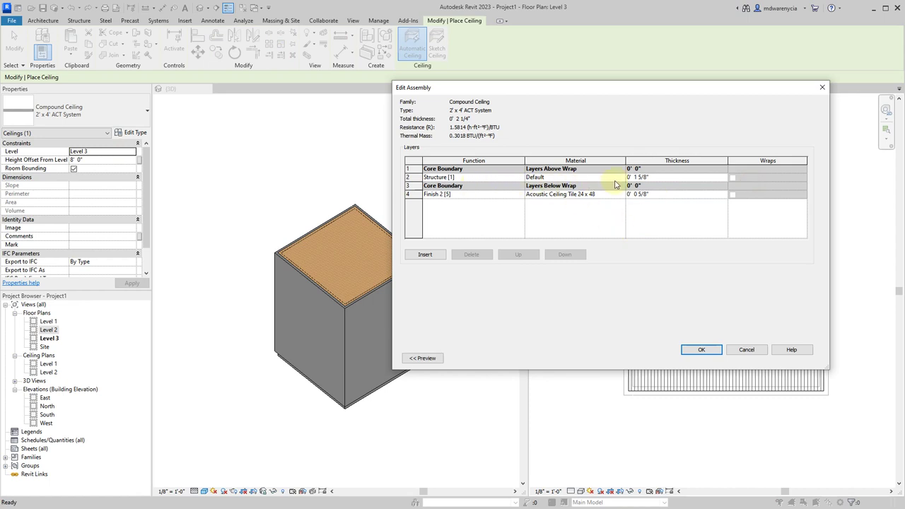
pyautogui.click(608, 177)
pyautogui.click(622, 177)
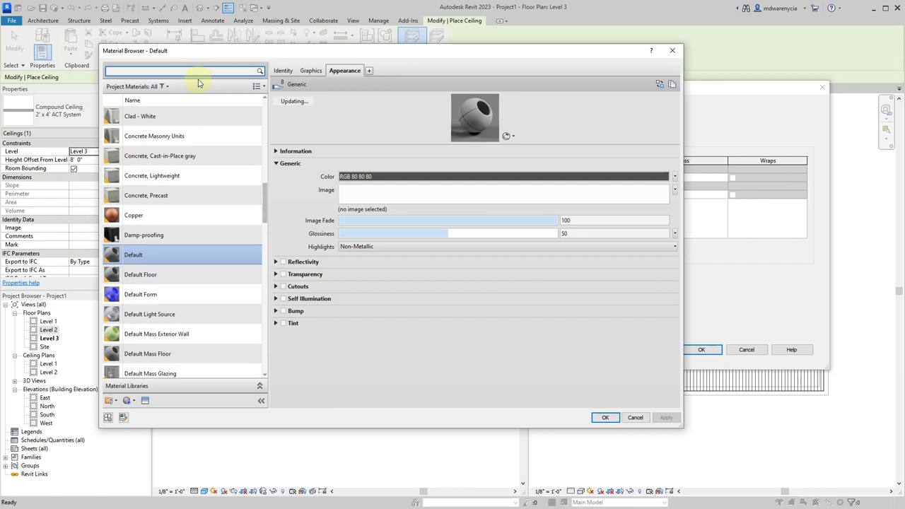
pyautogui.click(189, 73)
pyautogui.write('joist')
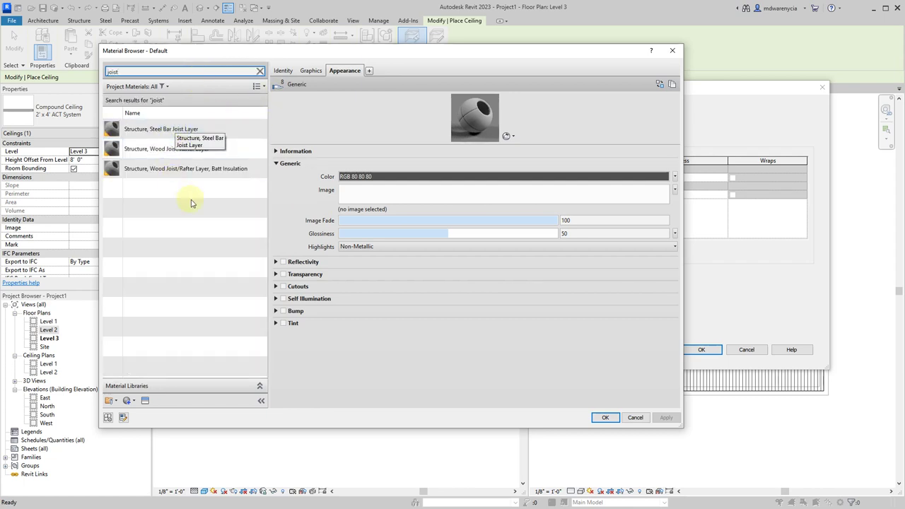
pyautogui.click(164, 149)
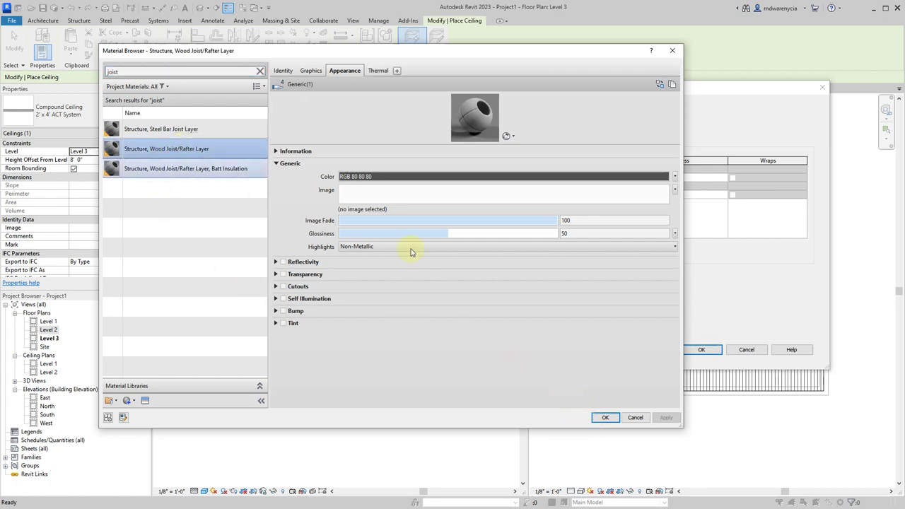
pyautogui.click(603, 417)
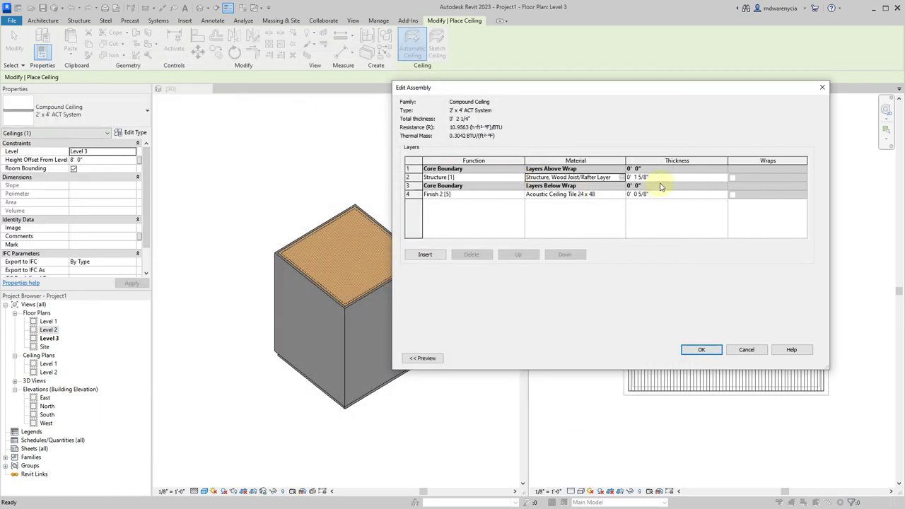
pyautogui.click(669, 176)
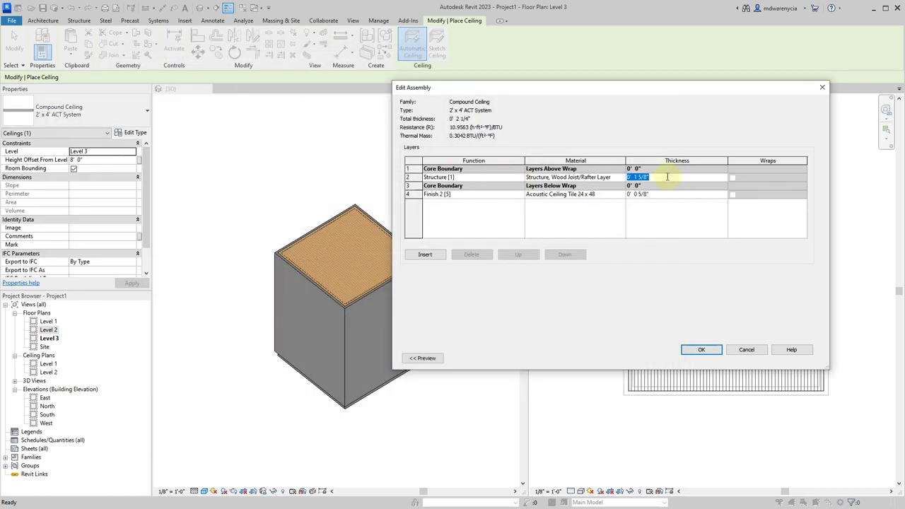
pyautogui.click(649, 217)
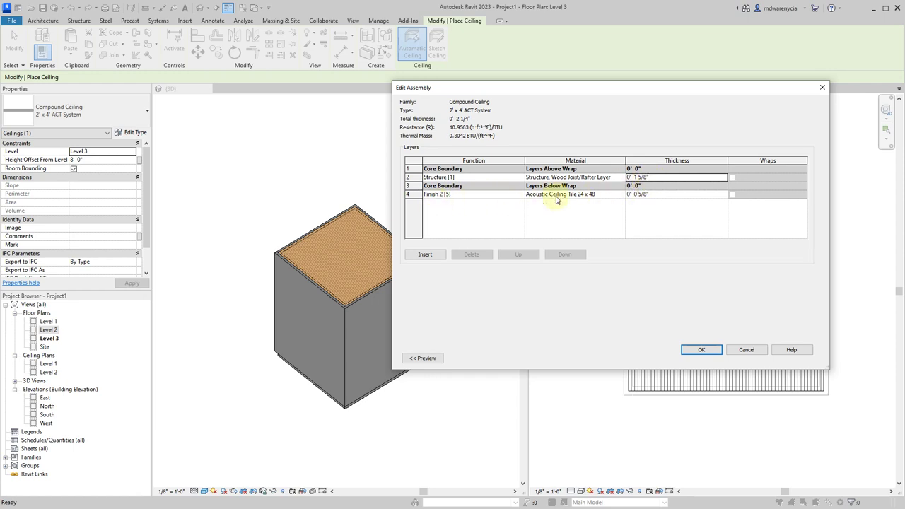
# Step: Replace the Finish 2 layer's Acoustic Ceiling Tile material with 5/8" Gypsum Wall Board
pyautogui.click(623, 195)
pyautogui.click(623, 196)
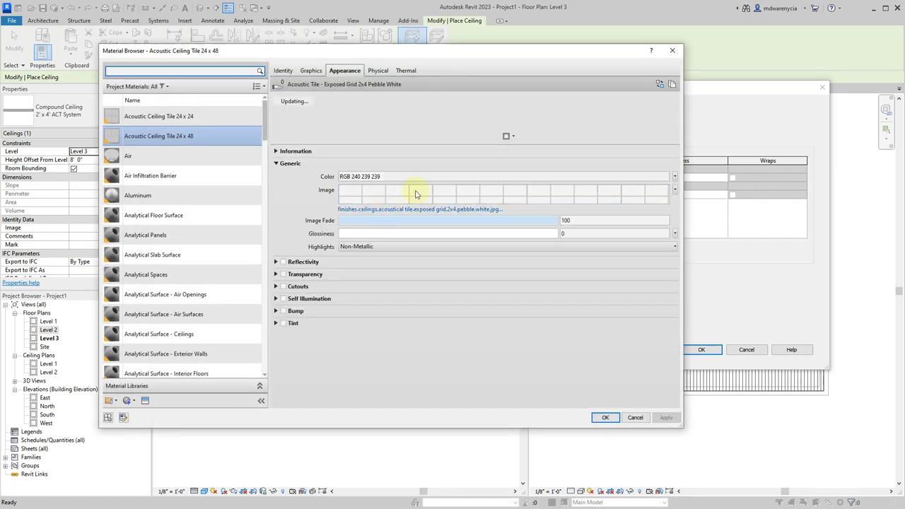
pyautogui.scroll(-20, 191, 212)
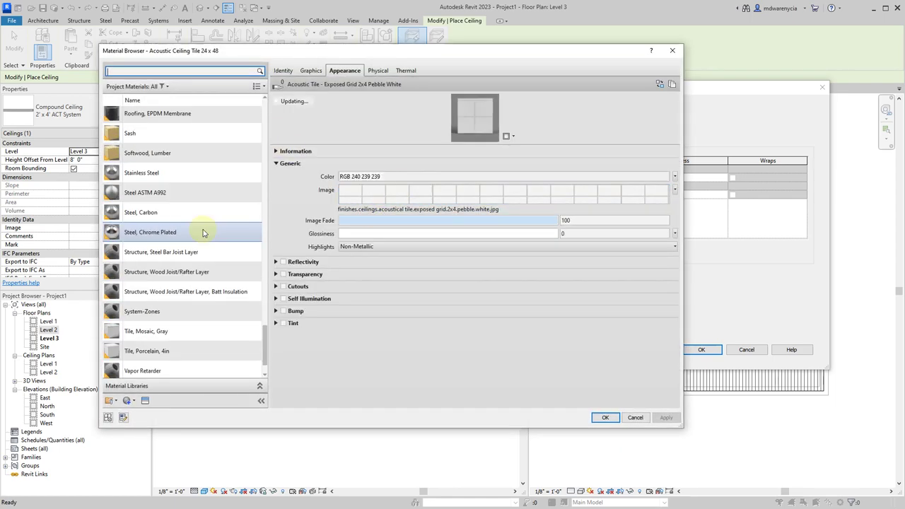
pyautogui.scroll(5, 196, 230)
pyautogui.click(160, 73)
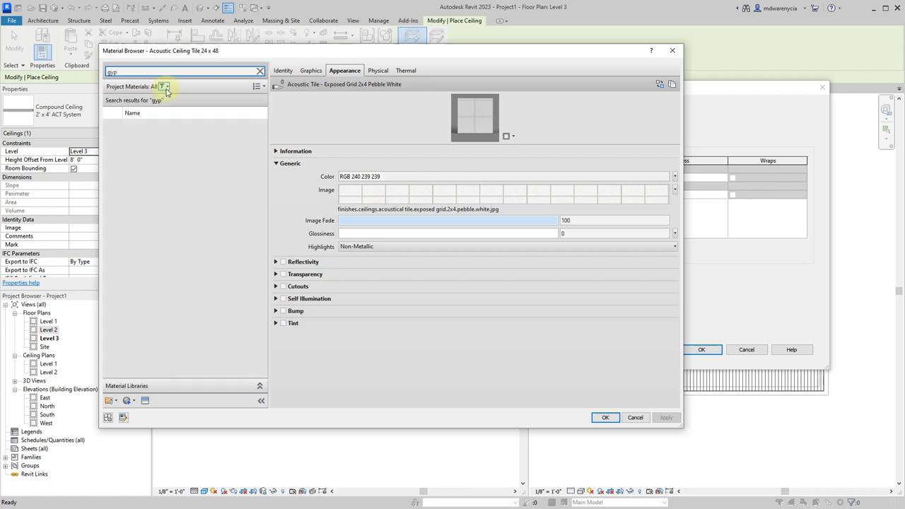
pyautogui.click(606, 418)
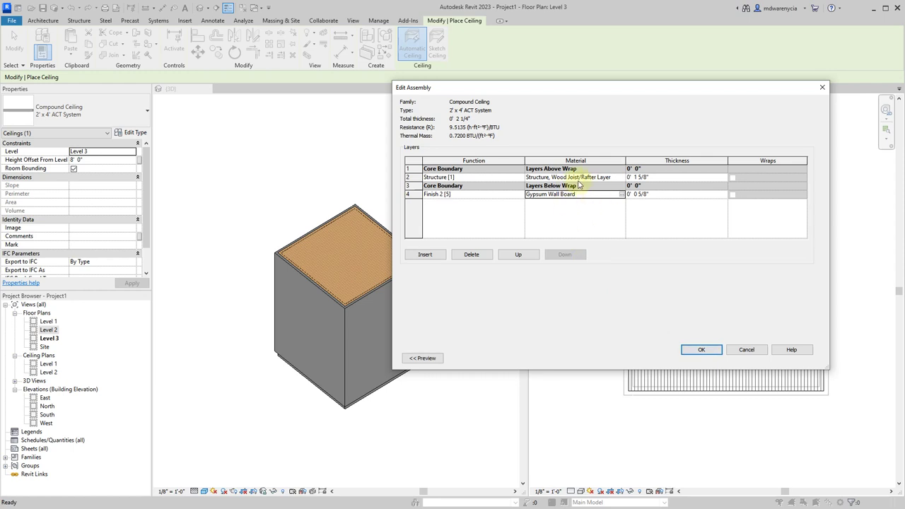
# Step: Discard the layer edits and duplicate the 2' x 4' ACT System type as 'Gypsum Ceiling'
pyautogui.click(748, 349)
pyautogui.click(797, 121)
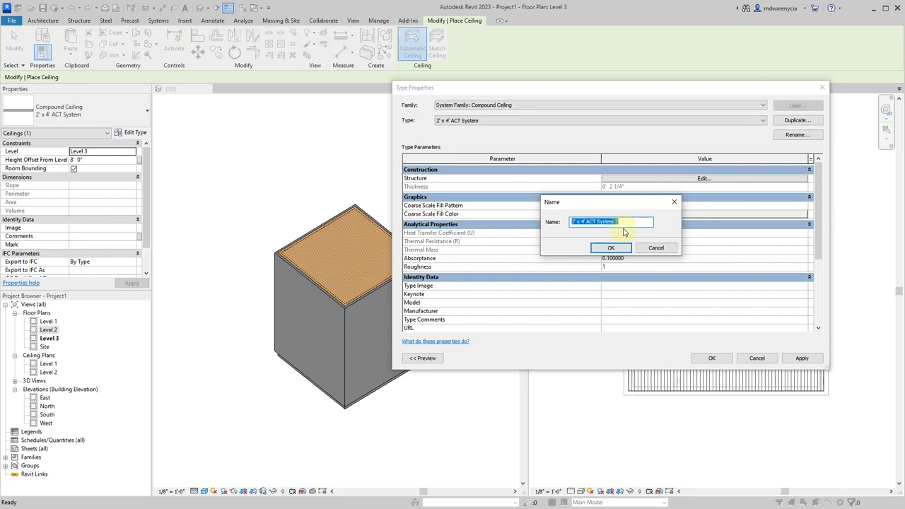
pyautogui.write('G')
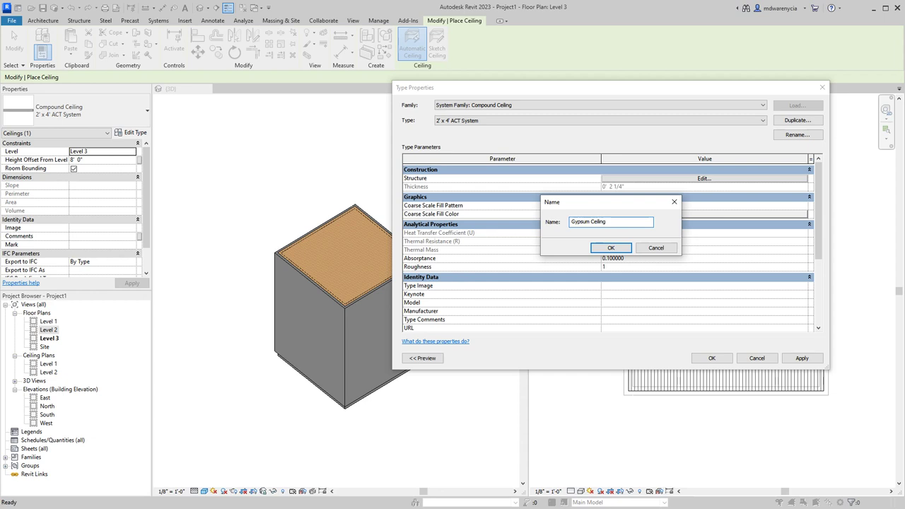
pyautogui.write('ypsum Ceiling')
pyautogui.press('Return')
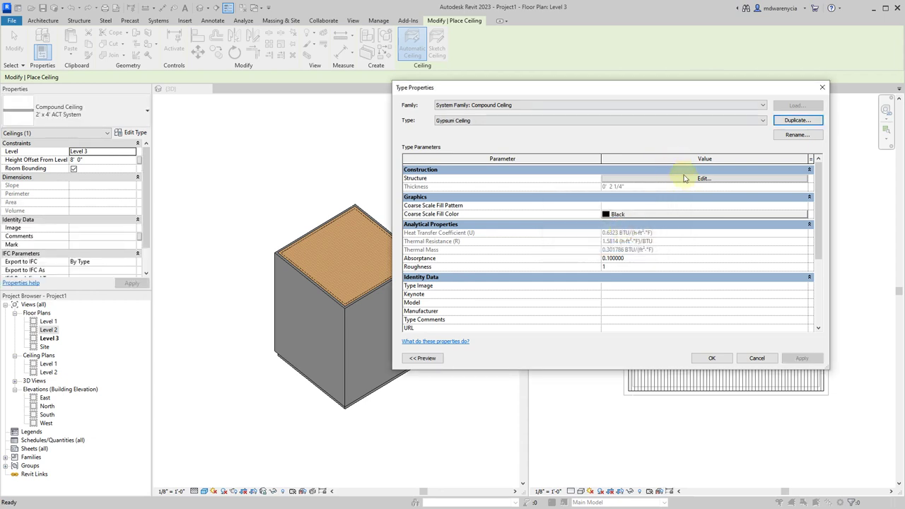
# Step: Set the Gypsum Ceiling structure layer material to Structure, Wood Joist/Rafter Layer
pyautogui.click(685, 178)
pyautogui.click(524, 176)
pyautogui.click(552, 177)
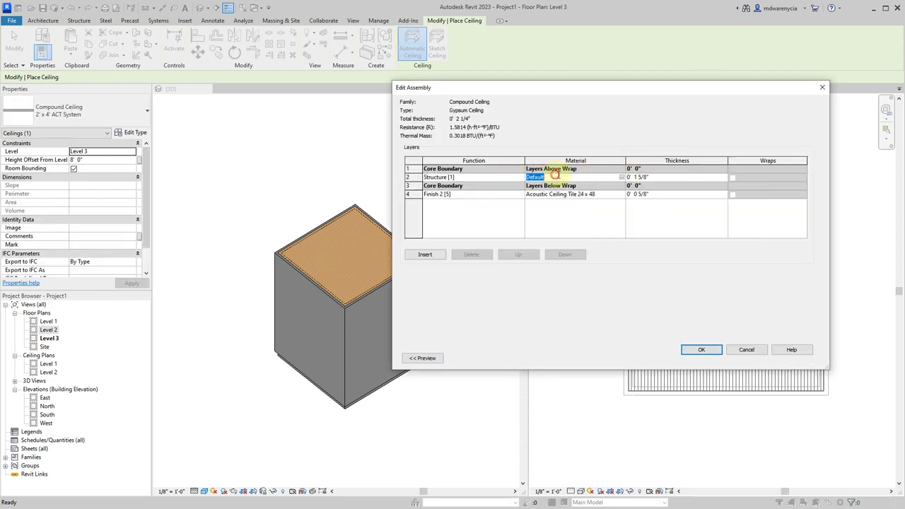
pyautogui.click(621, 178)
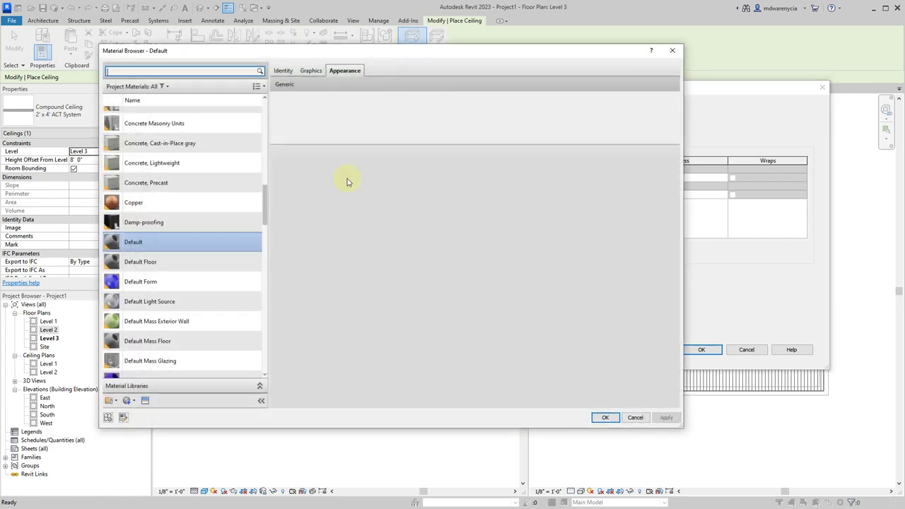
pyautogui.write('jo')
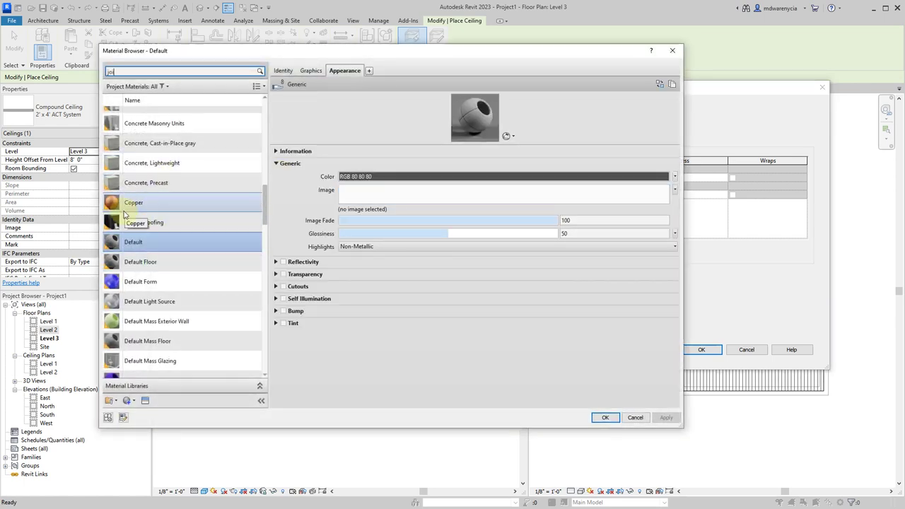
pyautogui.write('i')
pyautogui.click(213, 148)
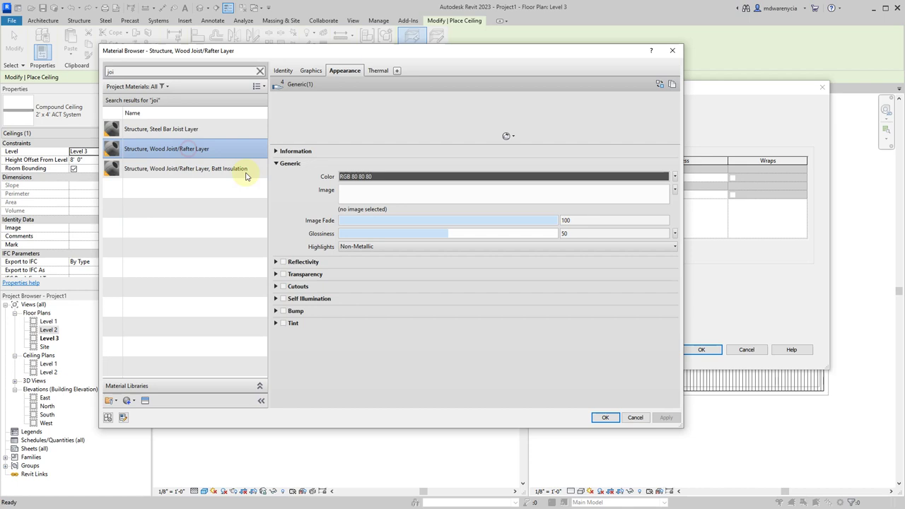
pyautogui.click(607, 415)
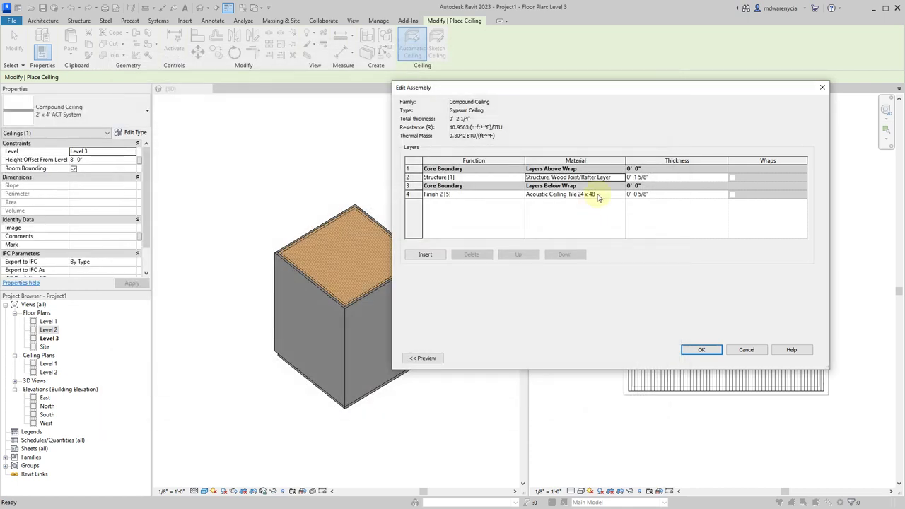
# Step: Set the finish layer to Gypsum Wall Board and accept the 2 1/4" assembly
pyautogui.click(621, 196)
pyautogui.click(622, 195)
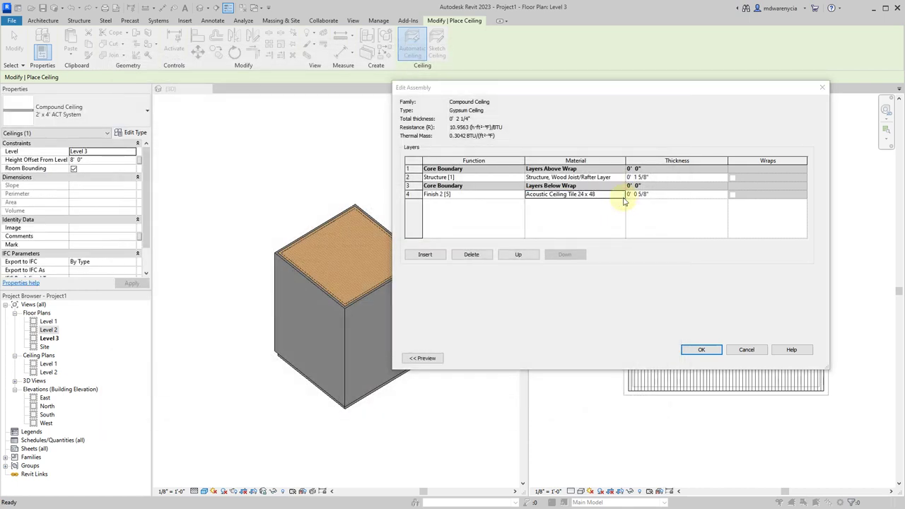
pyautogui.write('gypsum')
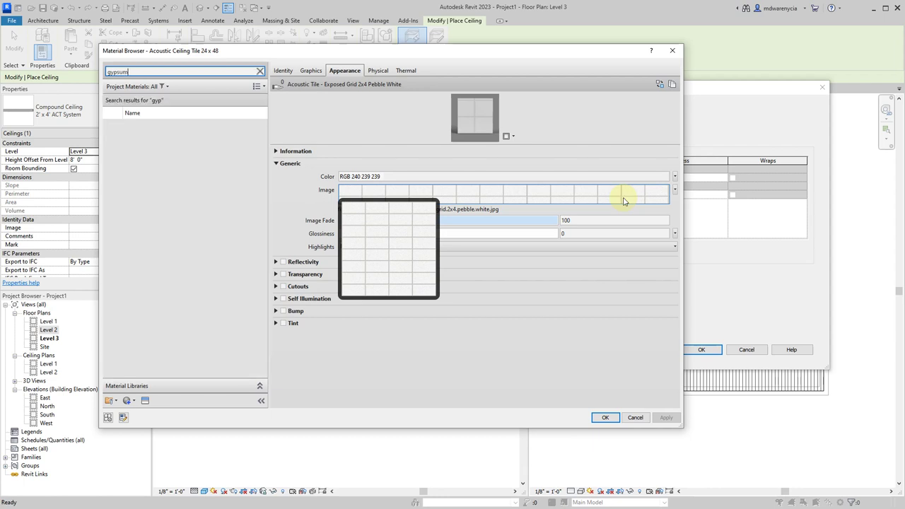
pyautogui.doubleClick(196, 130)
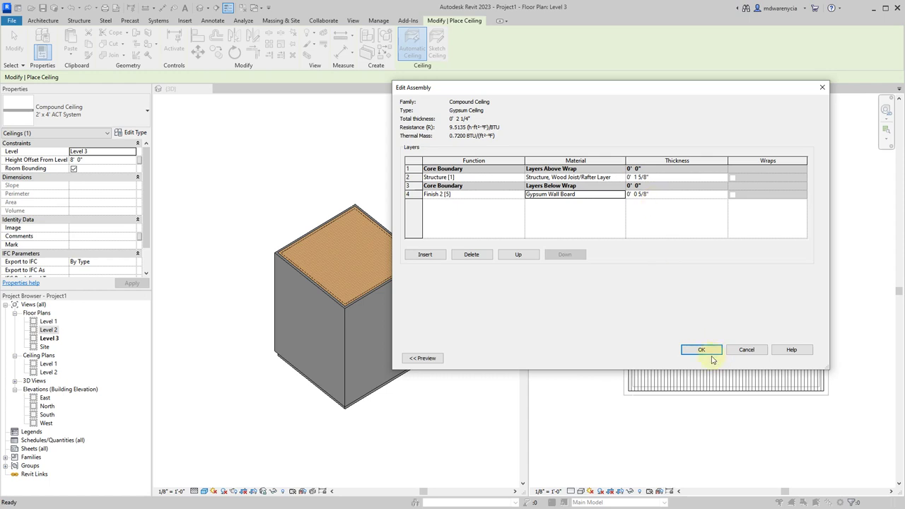
pyautogui.click(710, 352)
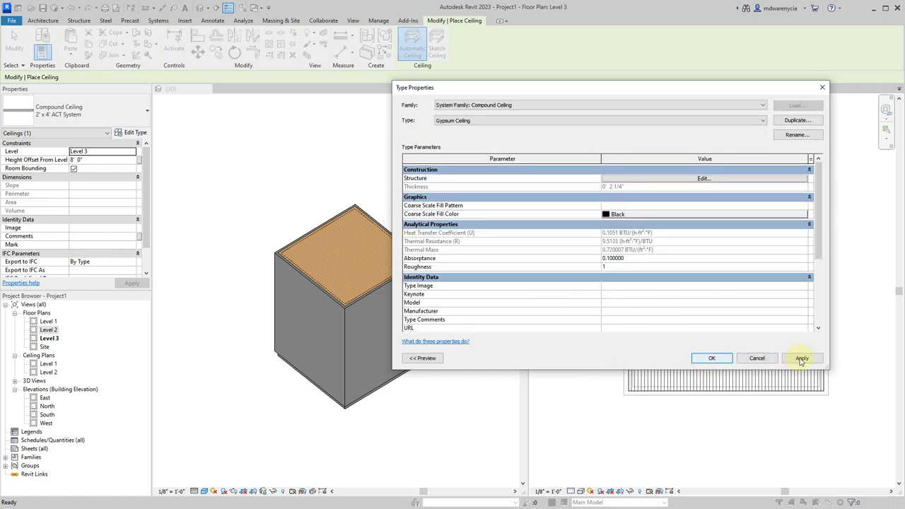
# Step: Apply the Gypsum Ceiling type, close Type Properties, and view the box from the top
pyautogui.click(802, 358)
pyautogui.click(712, 358)
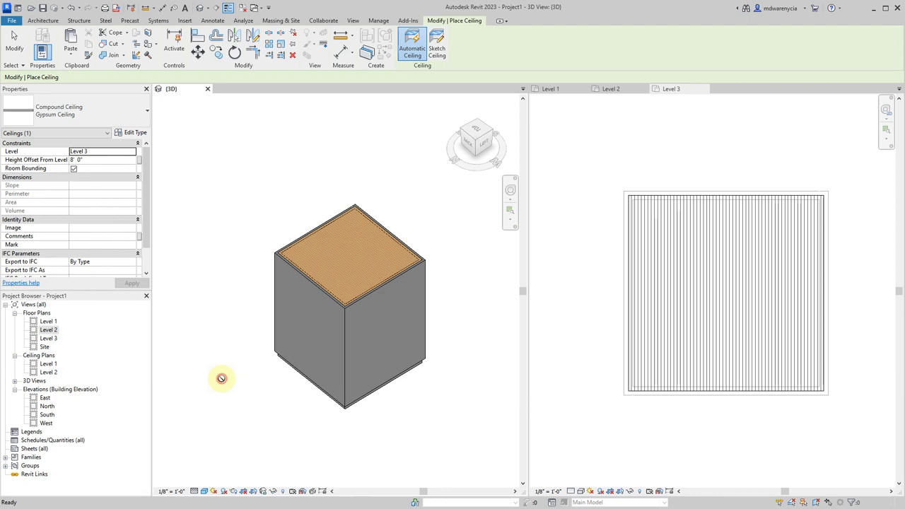
pyautogui.keyDown('shift'); pyautogui.moveTo(310, 413); pyautogui.dragTo(303, 384, button='middle'); pyautogui.keyUp('shift')
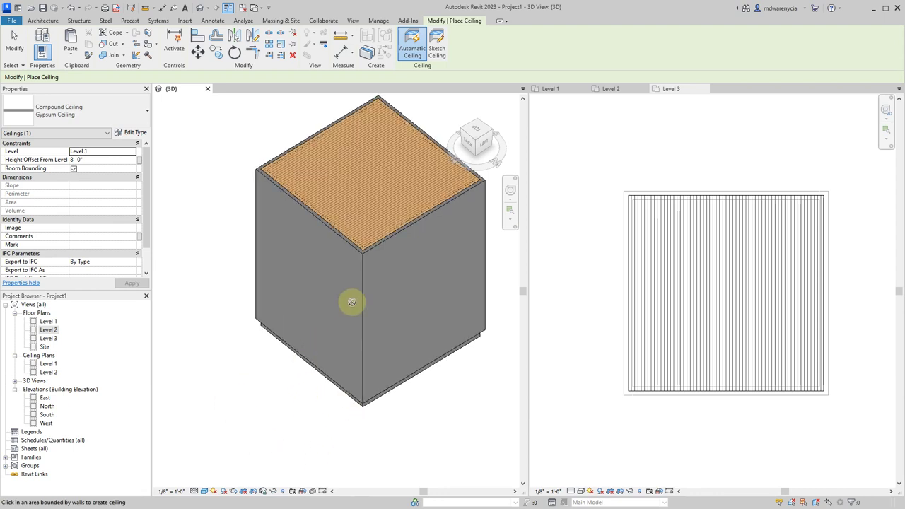
pyautogui.keyDown('shift'); pyautogui.moveTo(418, 162); pyautogui.dragTo(430, 339, button='middle'); pyautogui.keyUp('shift')
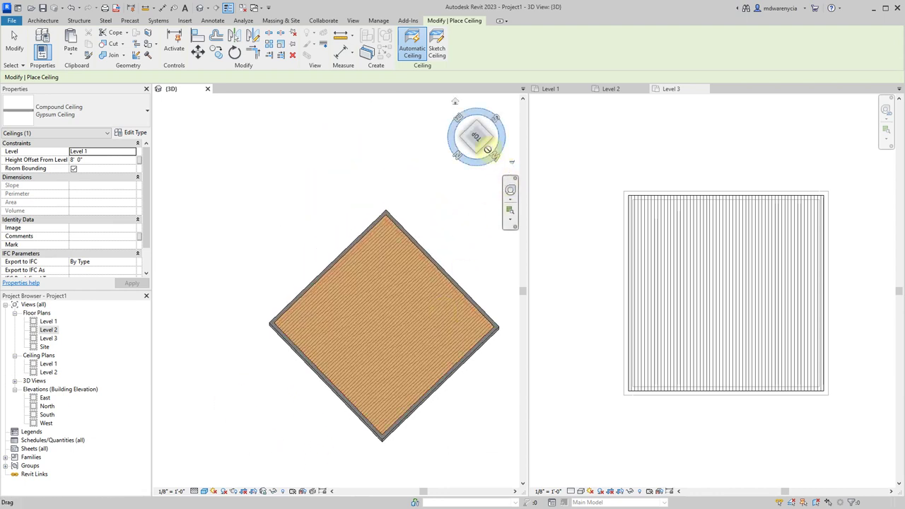
pyautogui.click(479, 138)
pyautogui.click(480, 139)
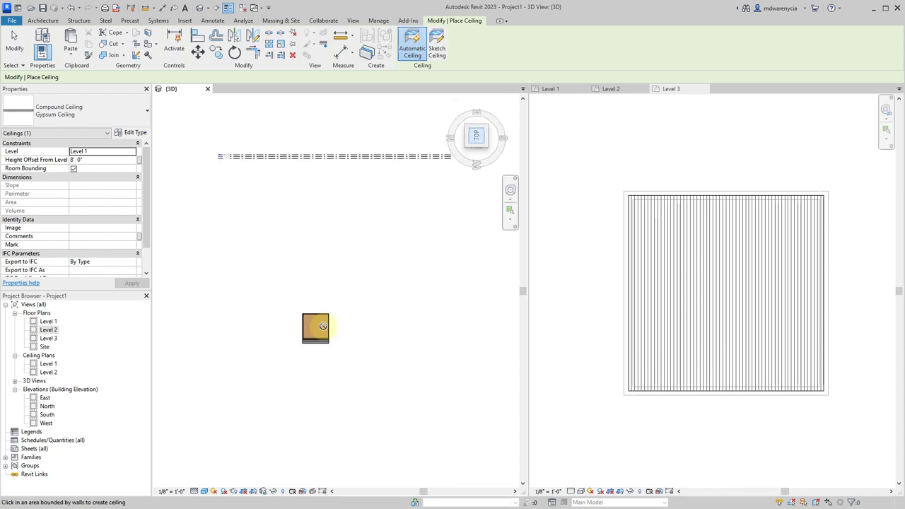
# Step: Zoom in and orbit to the box's left side, then exit ceiling placement
pyautogui.scroll(5, 262, 356)
pyautogui.scroll(2, 340, 380)
pyautogui.keyDown('shift'); pyautogui.moveTo(358, 432); pyautogui.dragTo(393, 262, button='middle'); pyautogui.keyUp('shift')
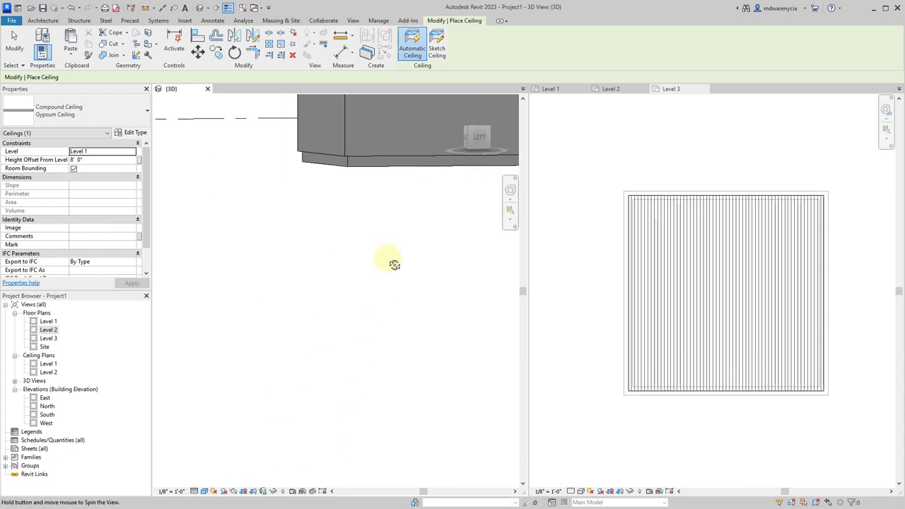
pyautogui.keyDown('shift'); pyautogui.moveTo(360, 299); pyautogui.dragTo(400, 242, button='middle'); pyautogui.keyUp('shift')
pyautogui.press('Escape')
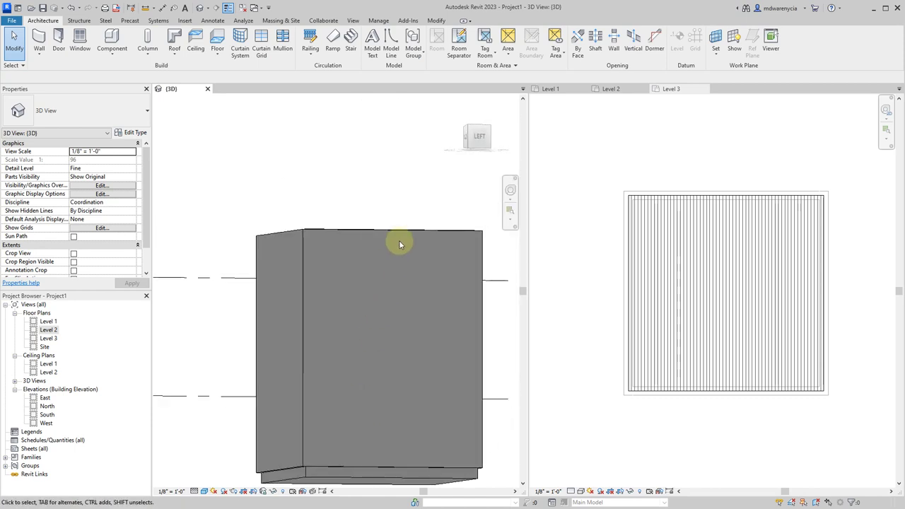
# Step: Drag the front wall's top down to make it a short parapet
pyautogui.click(396, 230)
pyautogui.moveTo(394, 229); pyautogui.dragTo(392, 421)
pyautogui.keyDown('shift'); pyautogui.moveTo(380, 405); pyautogui.dragTo(394, 297, button='middle'); pyautogui.keyUp('shift')
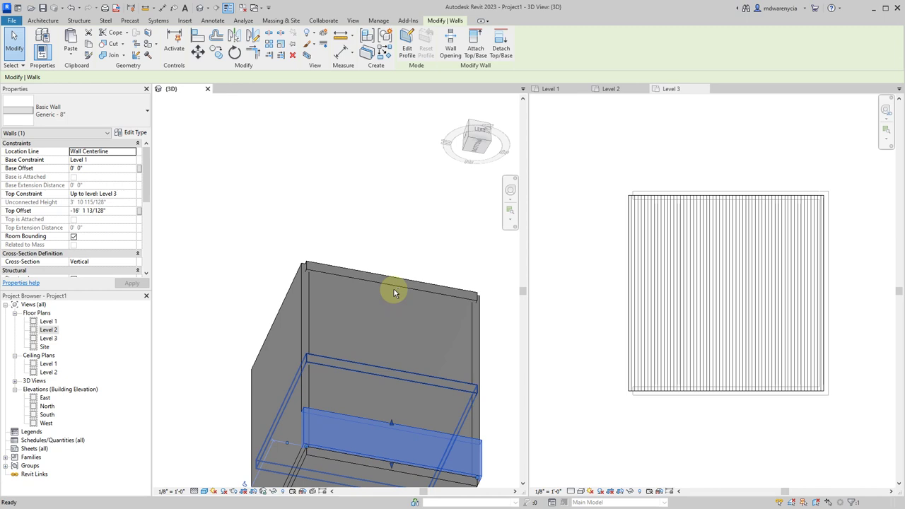
# Step: Select all wall instances in the project and change them to Exterior - Brick on Mtl. Stud
pyautogui.click(300, 327)
pyautogui.rightClick(300, 327)
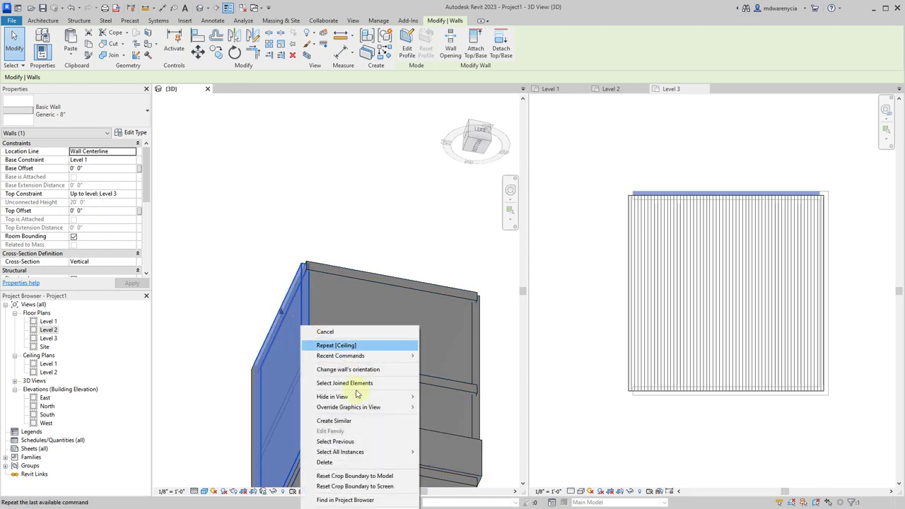
pyautogui.moveTo(375, 448)
pyautogui.click(453, 462)
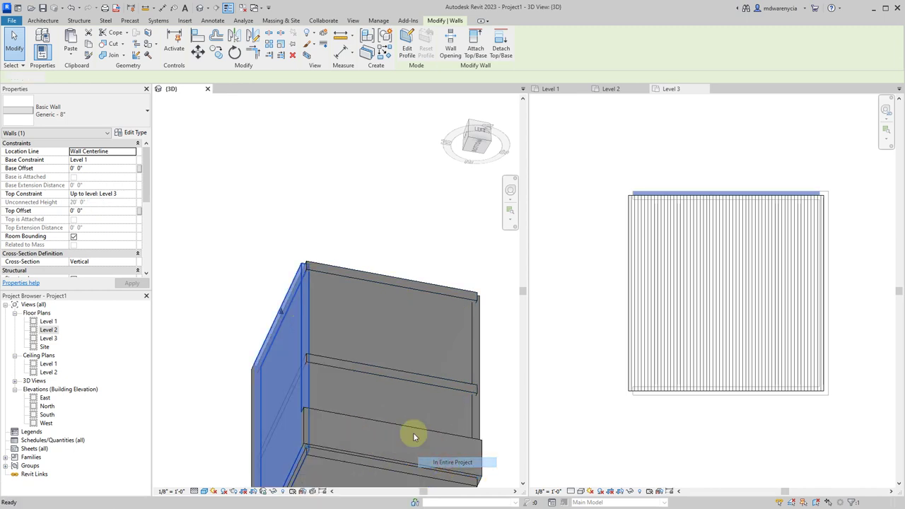
pyautogui.click(77, 114)
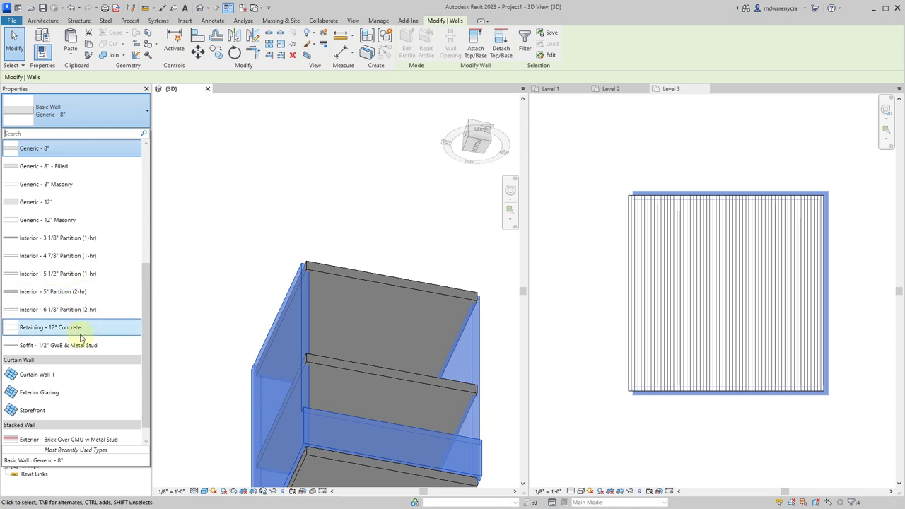
pyautogui.scroll(-1, 88, 276)
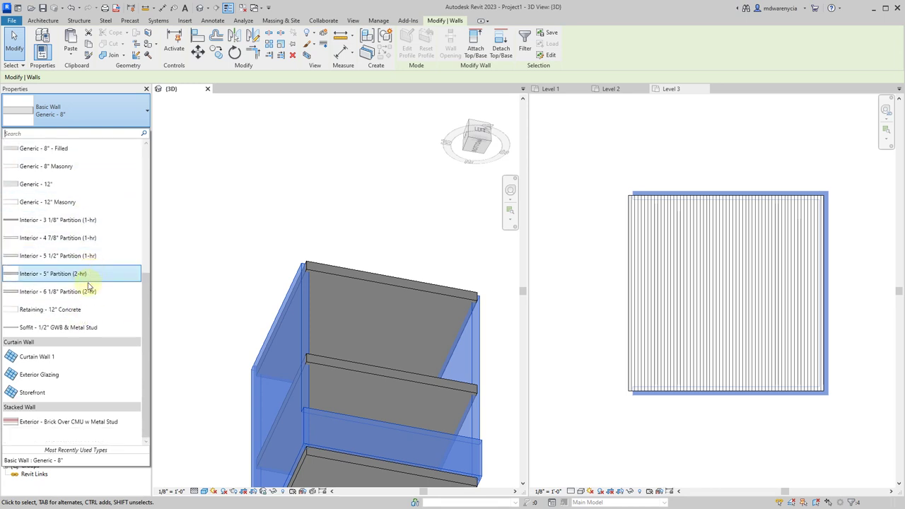
pyautogui.scroll(10, 87, 283)
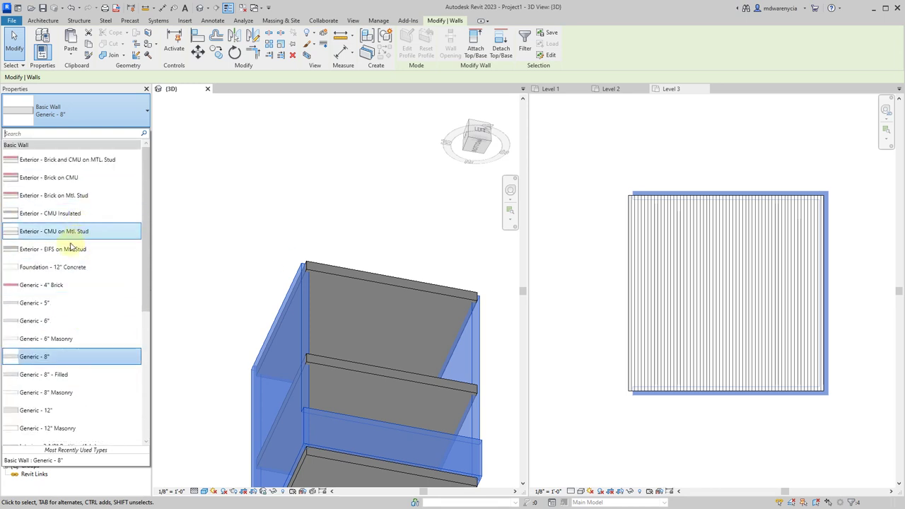
pyautogui.click(57, 195)
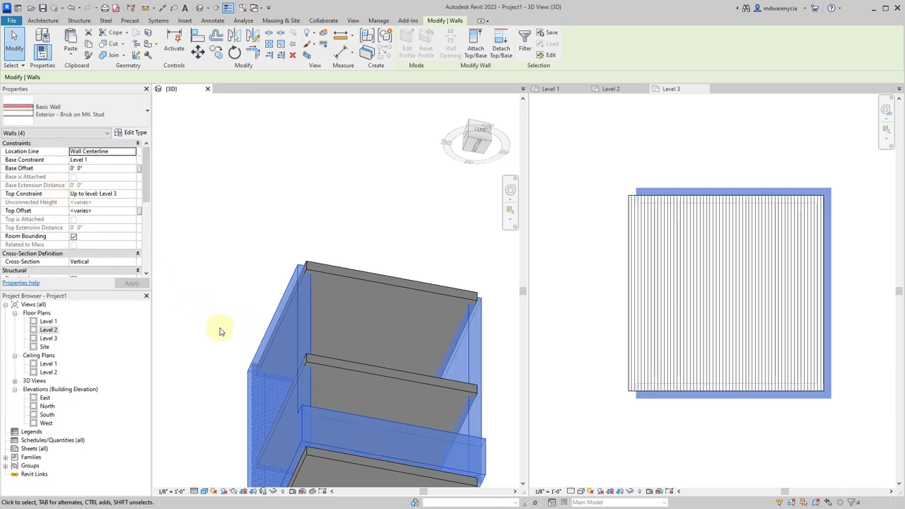
pyautogui.click(548, 89)
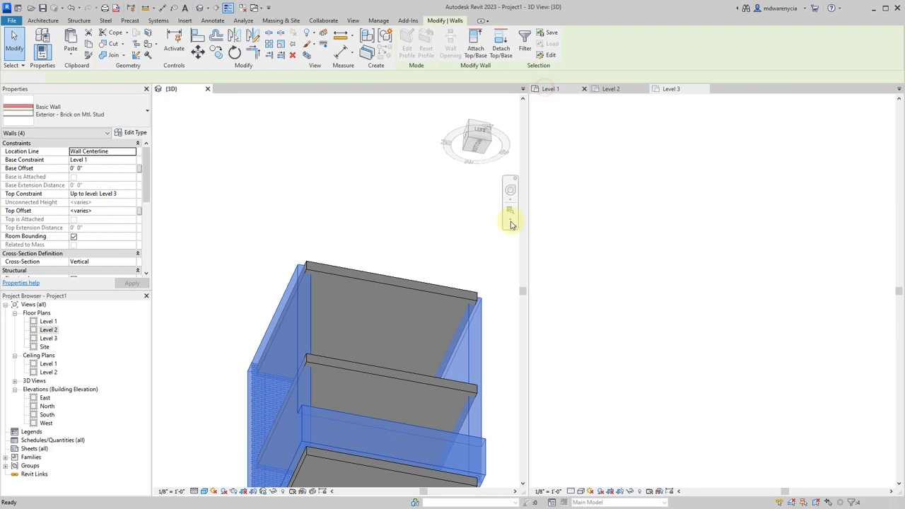
# Step: Check the top, right, bottom and left walls in the Level 1 plan, then deselect
pyautogui.click(652, 131)
pyautogui.click(653, 148)
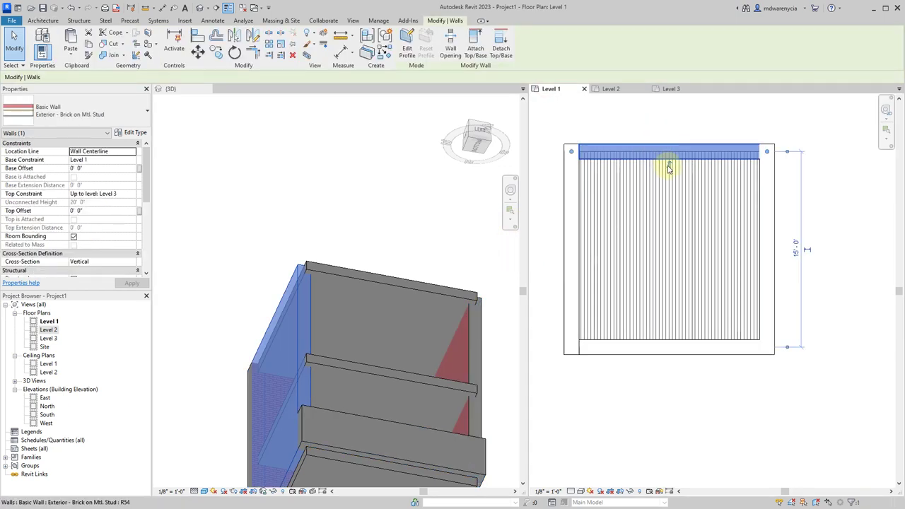
pyautogui.click(767, 206)
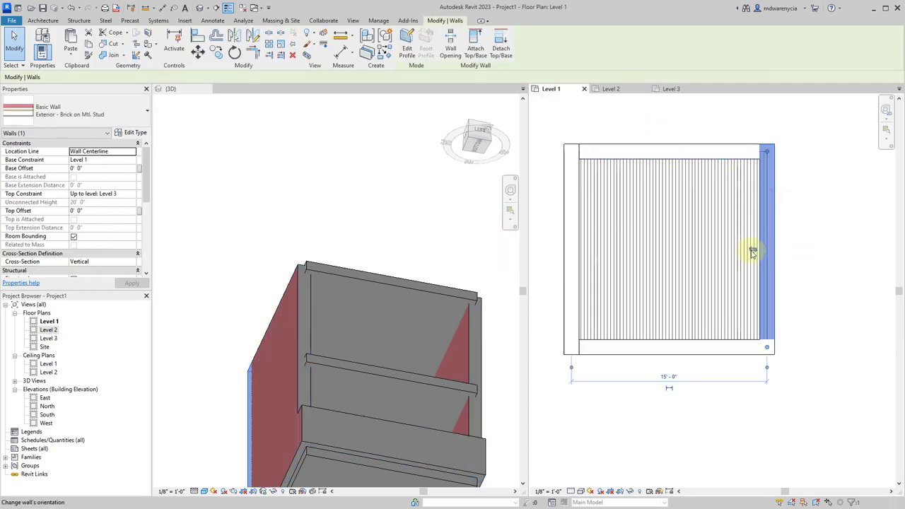
pyautogui.click(672, 337)
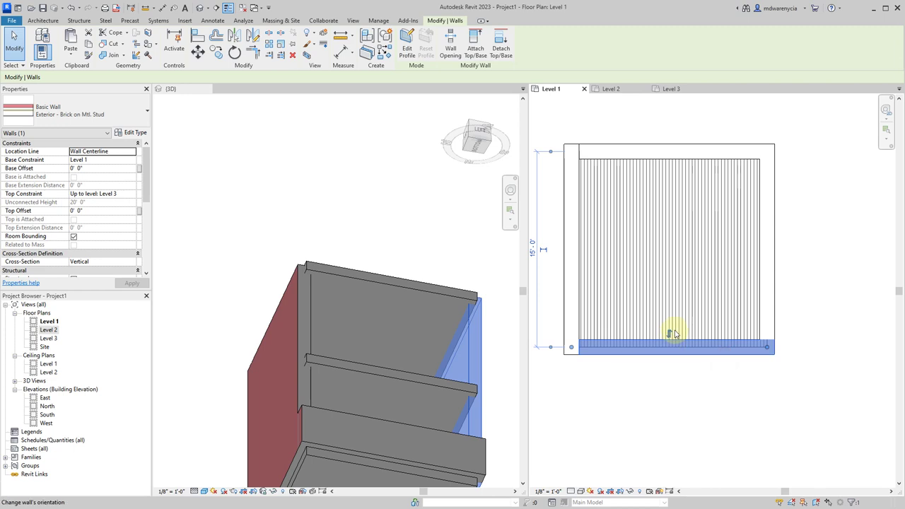
pyautogui.click(566, 286)
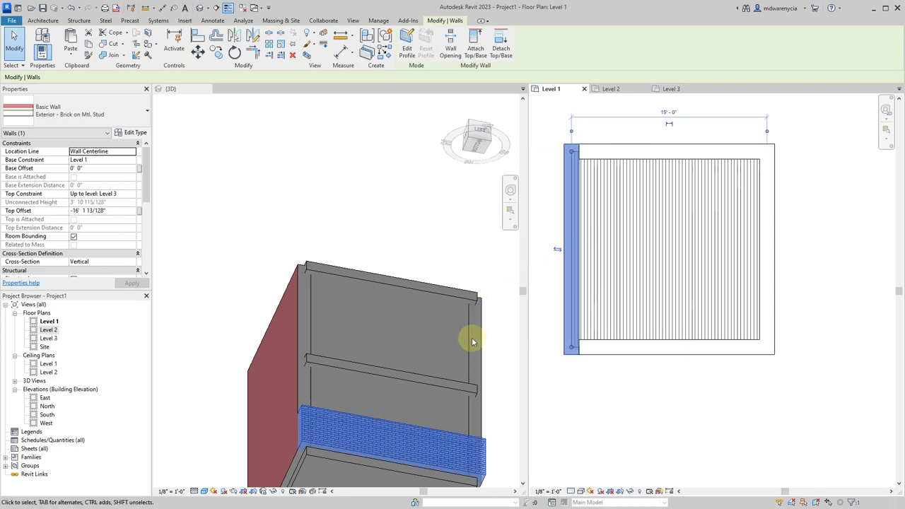
pyautogui.click(615, 424)
# Step: Zoom the 3D view in on the brick corner and back out
pyautogui.scroll(4, 282, 353)
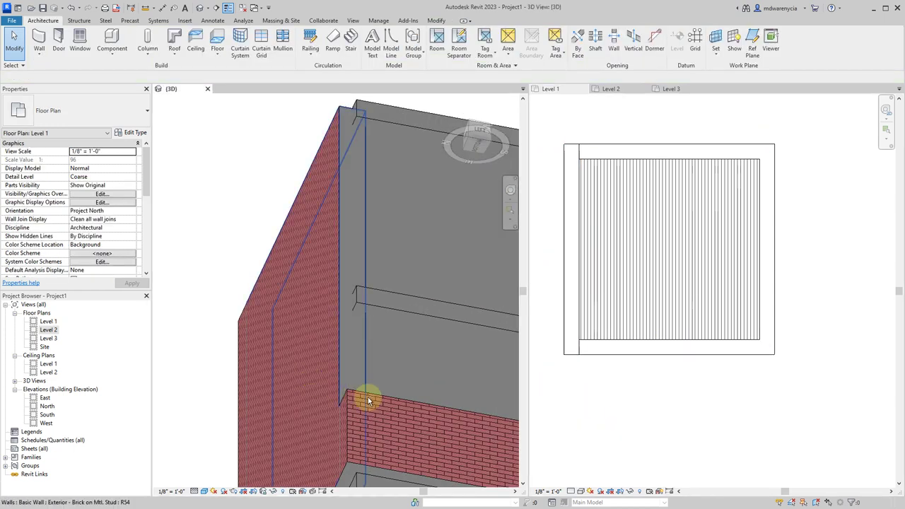
pyautogui.scroll(5, 337, 368)
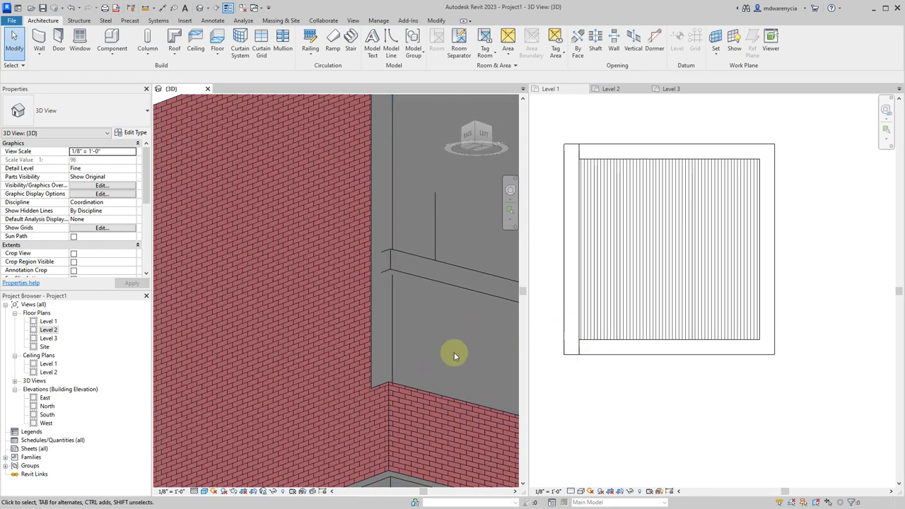
pyautogui.scroll(-6, 418, 308)
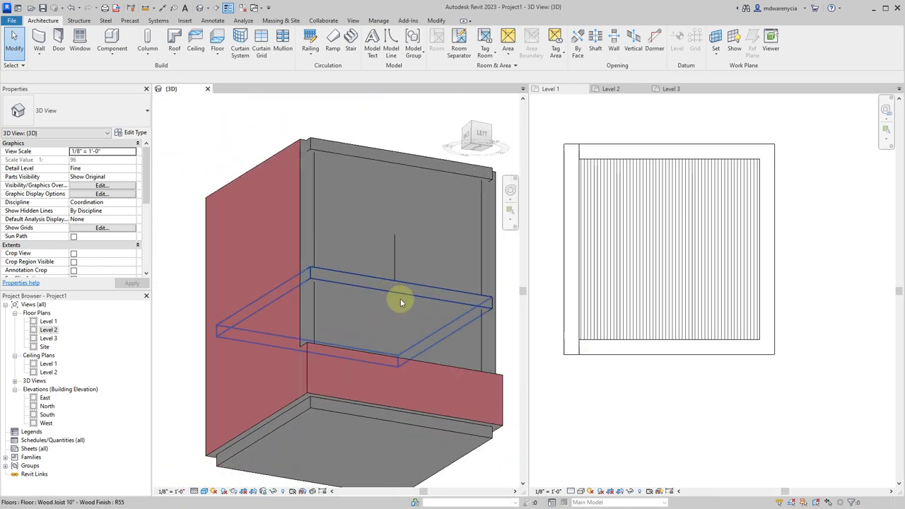
# Step: Try Shaded, Hidden Line and Consistent Colors, settle on Realistic, then orbit the brick model
pyautogui.click(203, 490)
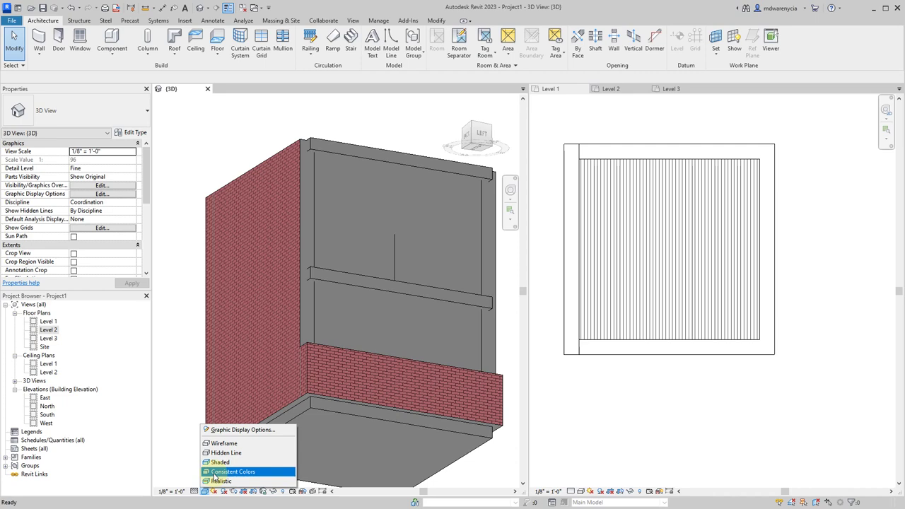
pyautogui.click(221, 464)
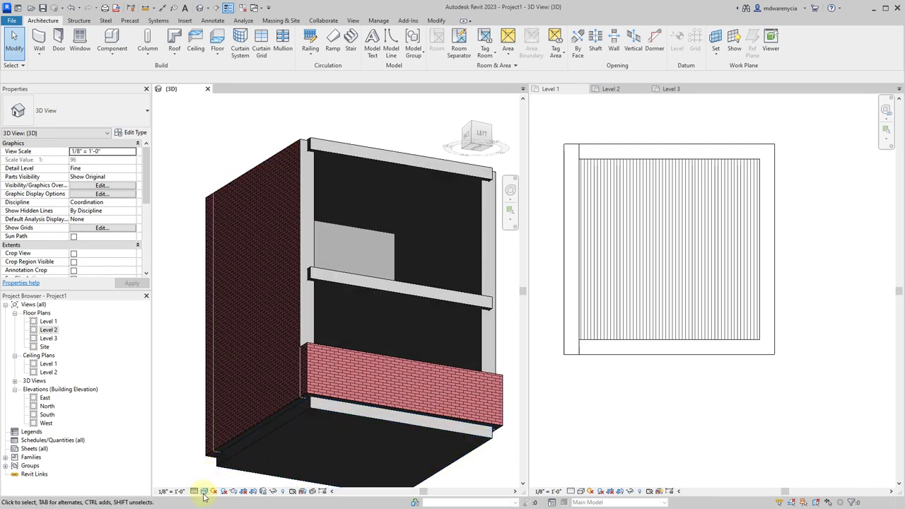
pyautogui.click(204, 491)
pyautogui.click(219, 453)
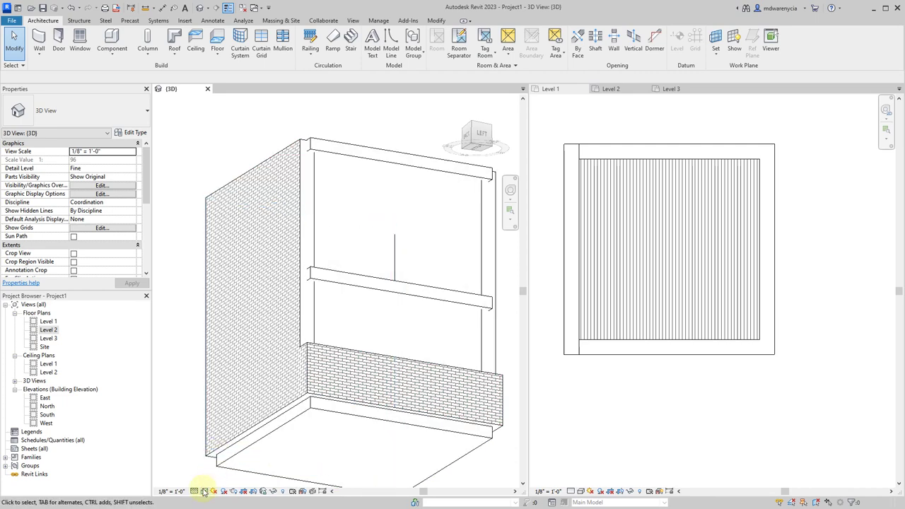
pyautogui.click(203, 491)
pyautogui.click(221, 476)
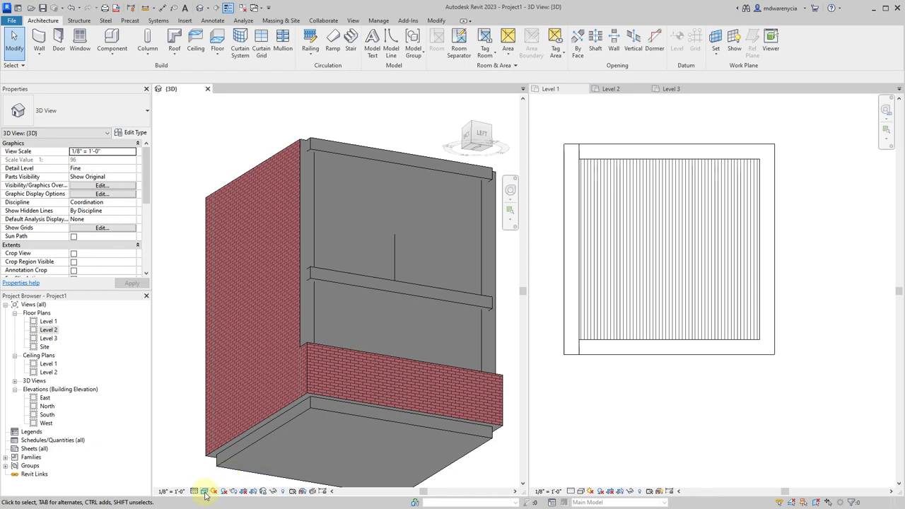
pyautogui.click(204, 491)
pyautogui.click(221, 487)
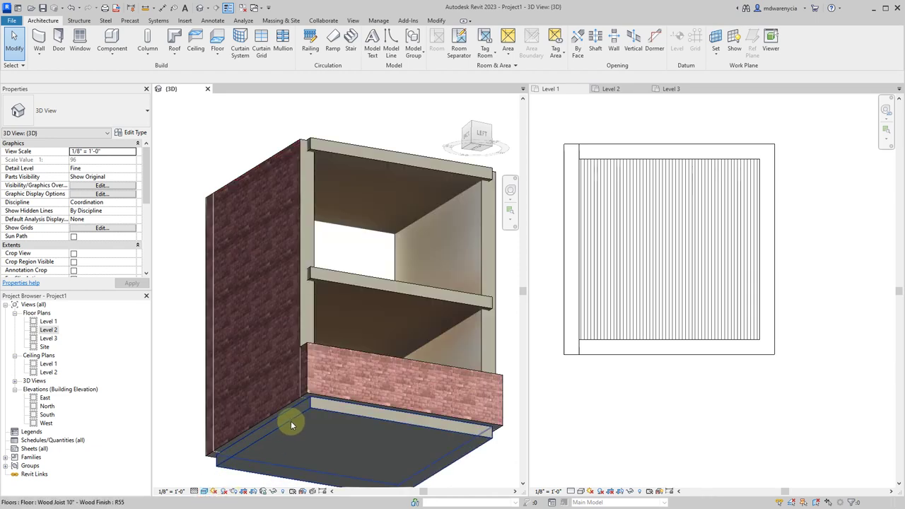
pyautogui.keyDown('shift'); pyautogui.moveTo(291, 423); pyautogui.dragTo(313, 378, button='middle'); pyautogui.keyUp('shift')
pyautogui.moveTo(333, 297); pyautogui.dragTo(355, 319, button='middle')
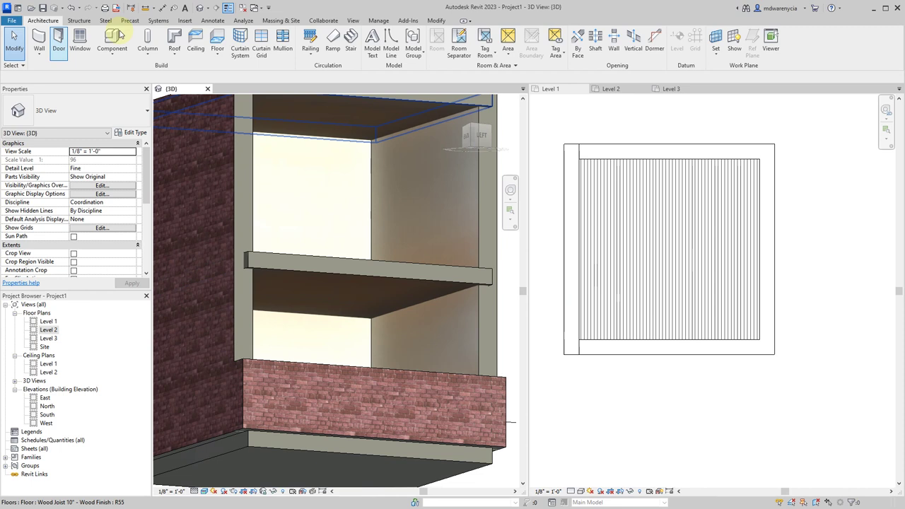
pyautogui.click(193, 39)
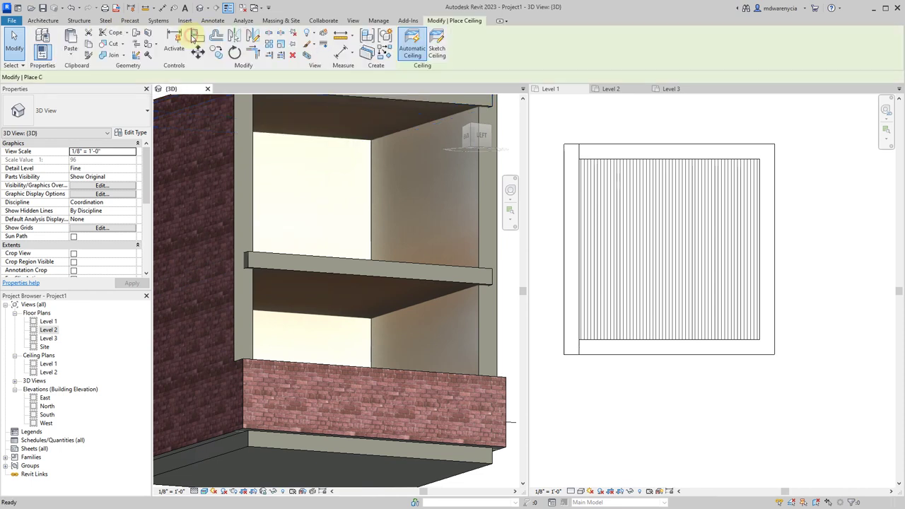
pyautogui.click(568, 90)
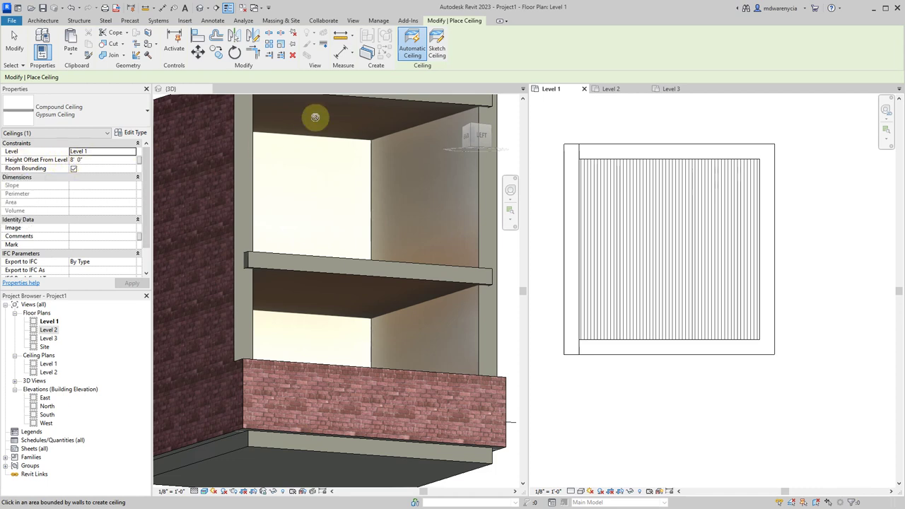
pyautogui.click(415, 56)
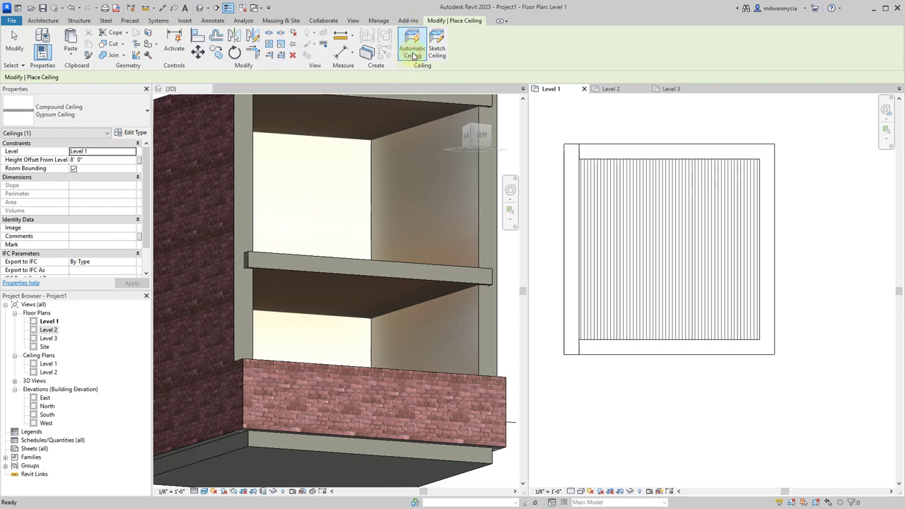
pyautogui.click(414, 53)
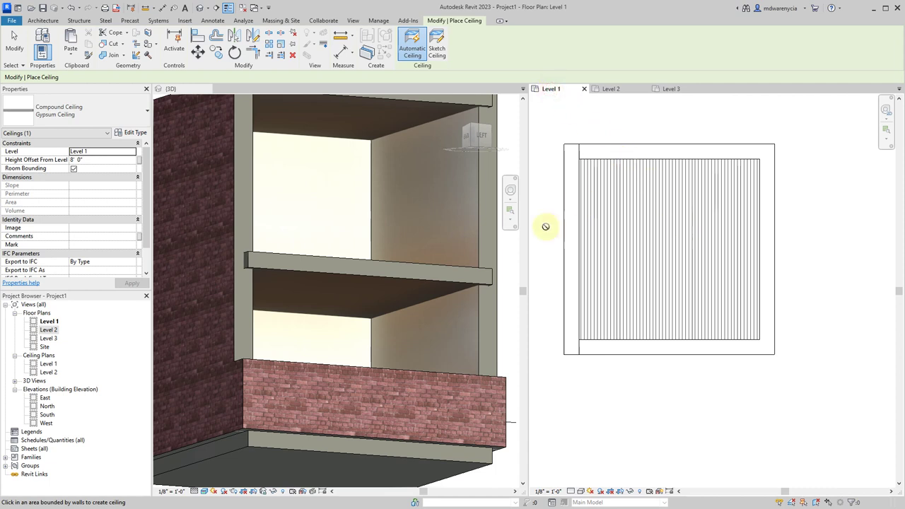
pyautogui.moveTo(661, 253); pyautogui.dragTo(657, 289, button='middle')
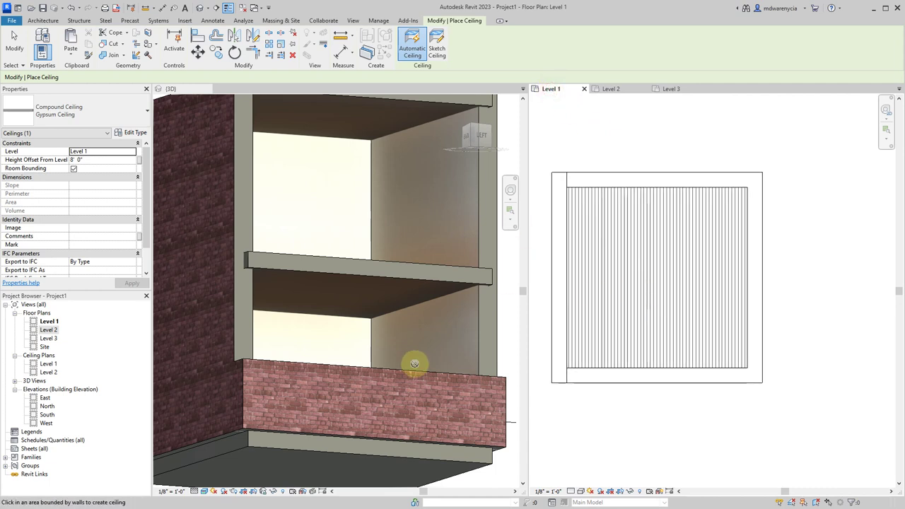
pyautogui.press('Escape')
# Step: Set the low front wall's top offset to 0 so it rises full height to Level 3
pyautogui.click(381, 377)
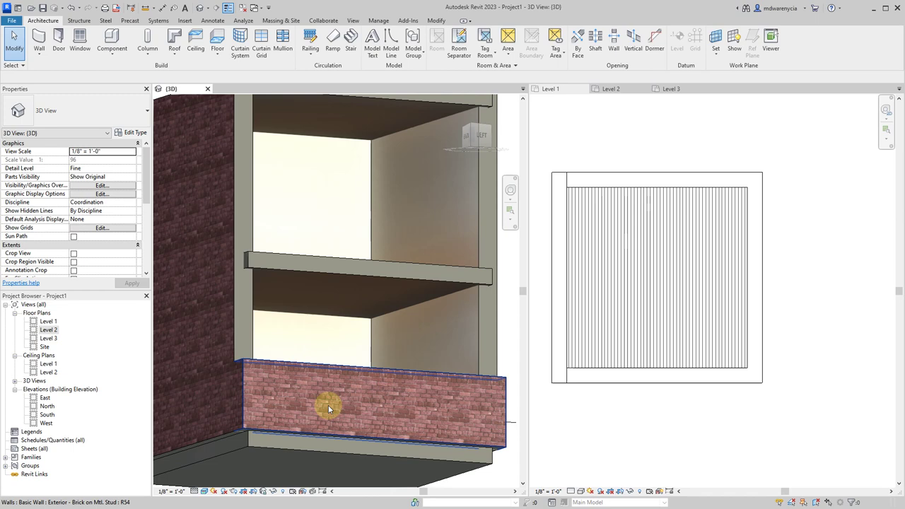
pyautogui.scroll(-2, 328, 405)
pyautogui.click(327, 401)
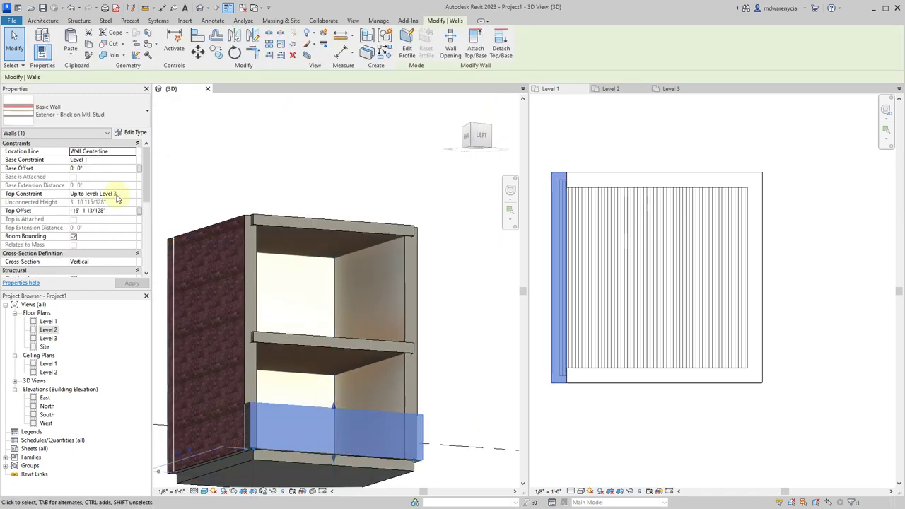
pyautogui.click(120, 213)
pyautogui.moveTo(120, 213); pyautogui.dragTo(75, 217)
pyautogui.write("0' 0")
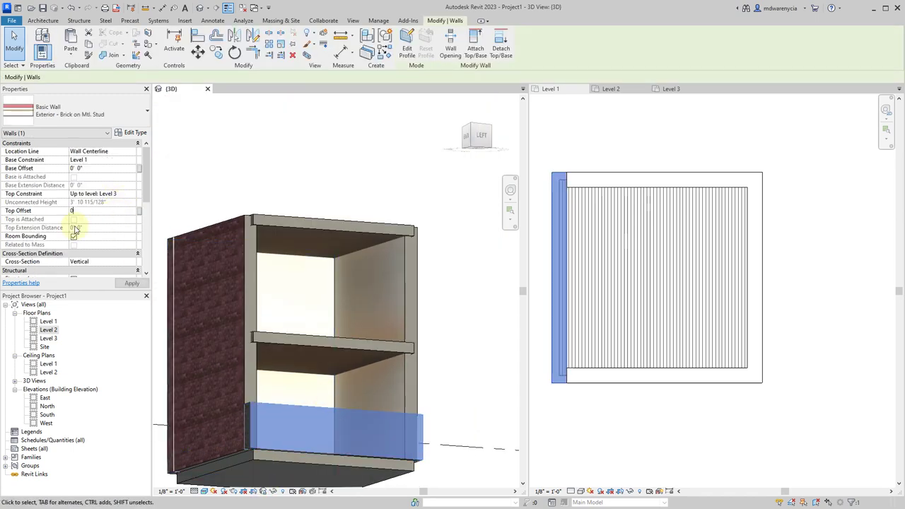
pyautogui.click(630, 435)
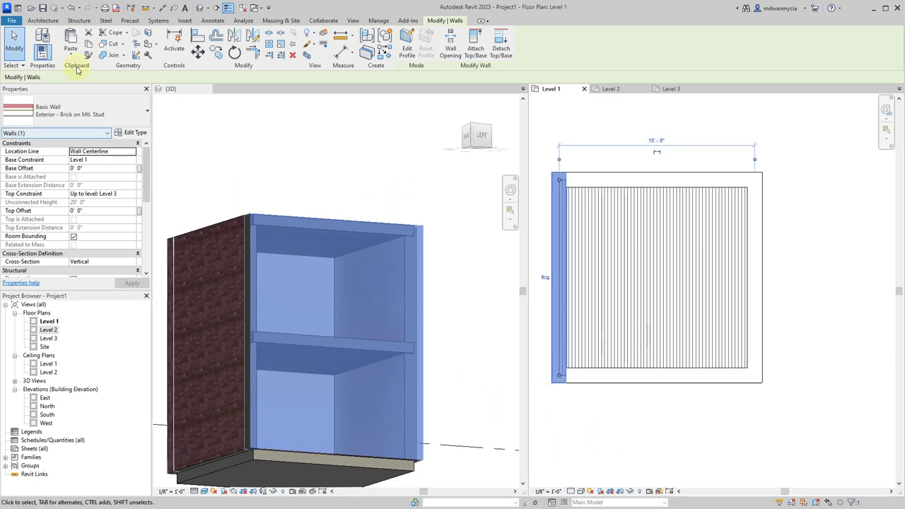
pyautogui.click(42, 20)
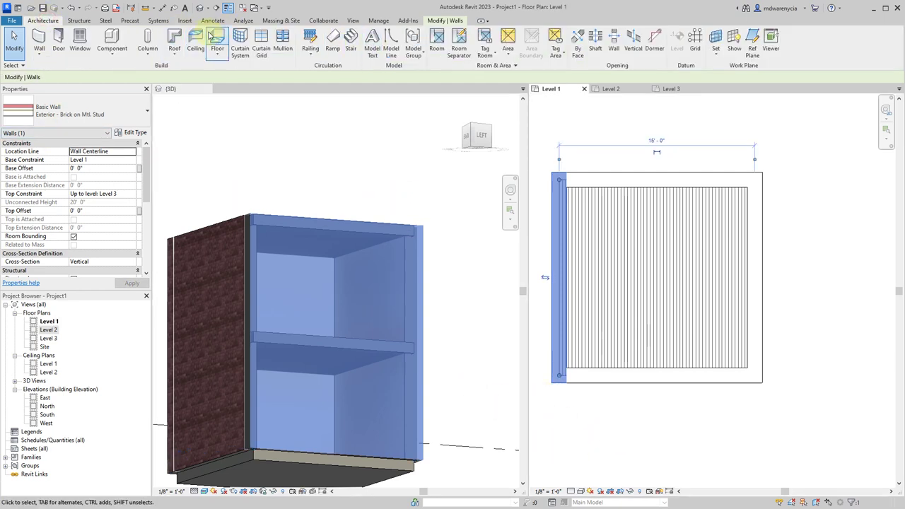
# Step: Place an automatic Gypsum Ceiling at 8' 0" inside the Level 1 room
pyautogui.click(196, 44)
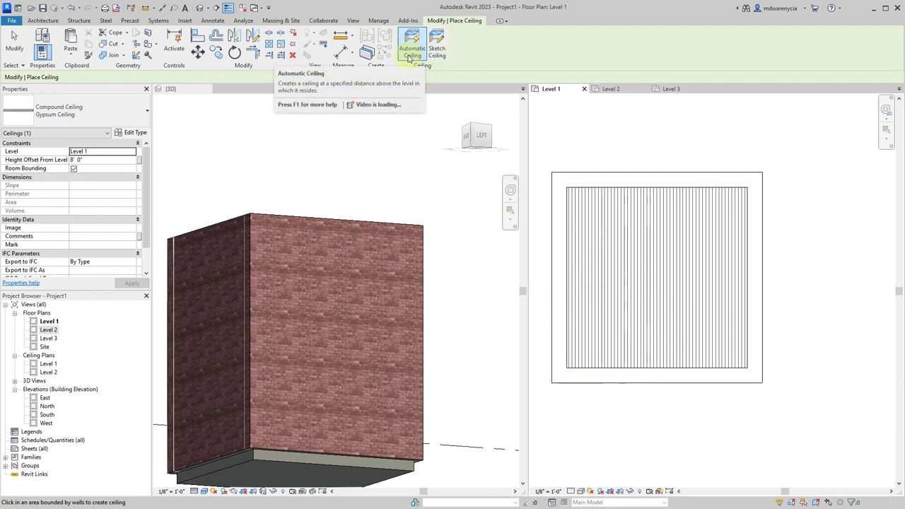
pyautogui.click(673, 263)
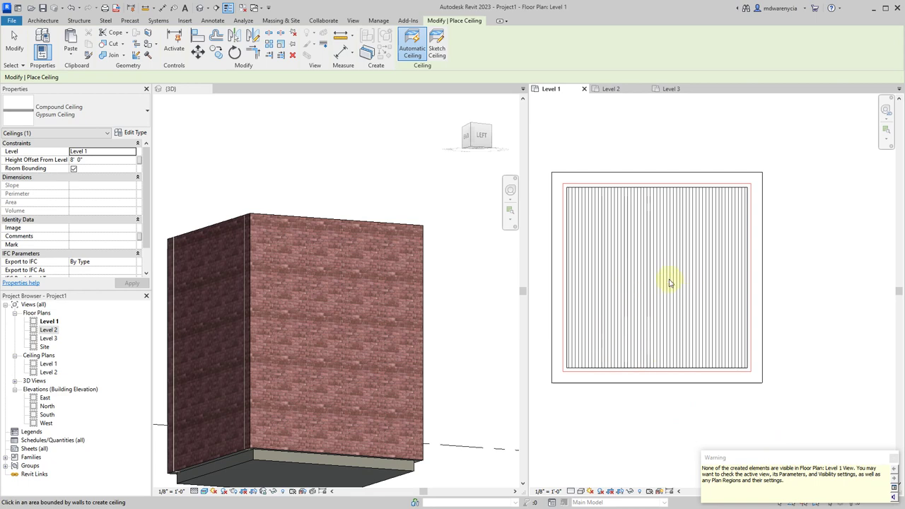
# Step: Check the new ceiling in the Level 1 ceiling plan, then return to the Level 1 floor plan
pyautogui.doubleClick(48, 364)
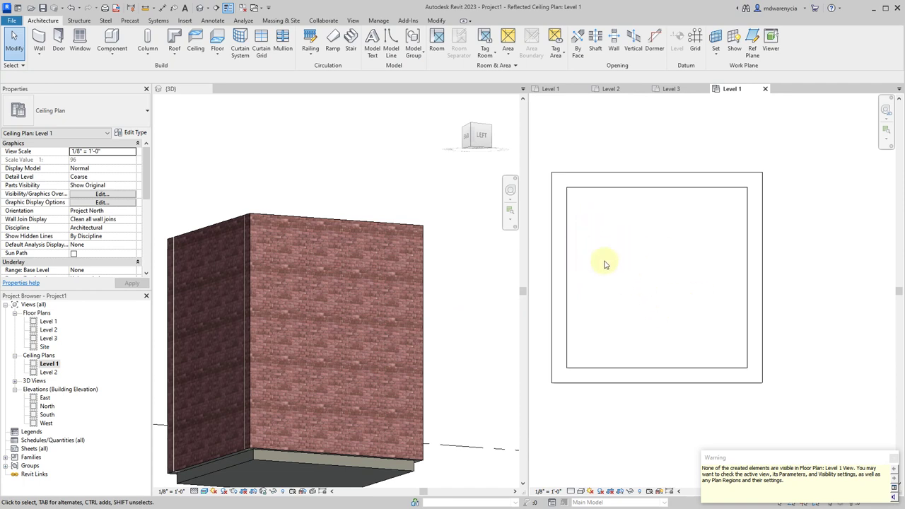
pyautogui.click(551, 90)
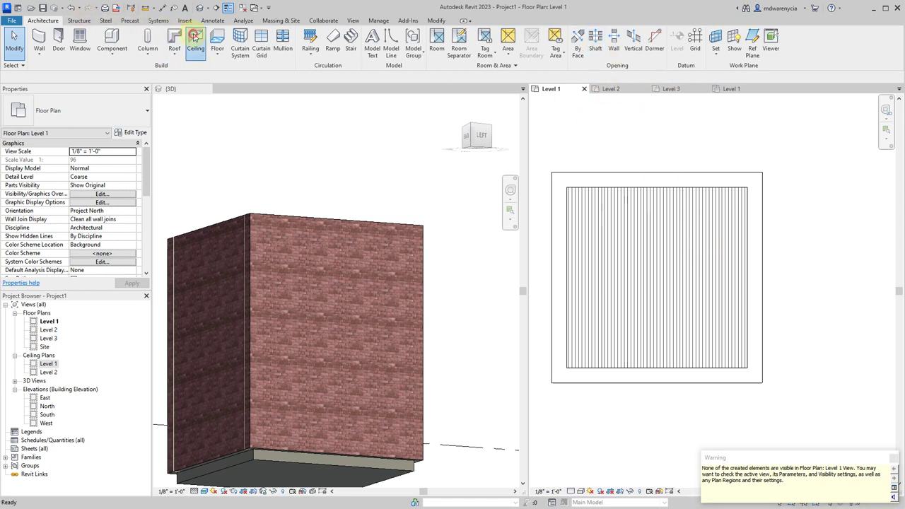
# Step: Place a Gypsum Ceiling inside the walls in the Level 2 plan
pyautogui.click(196, 43)
pyautogui.click(613, 88)
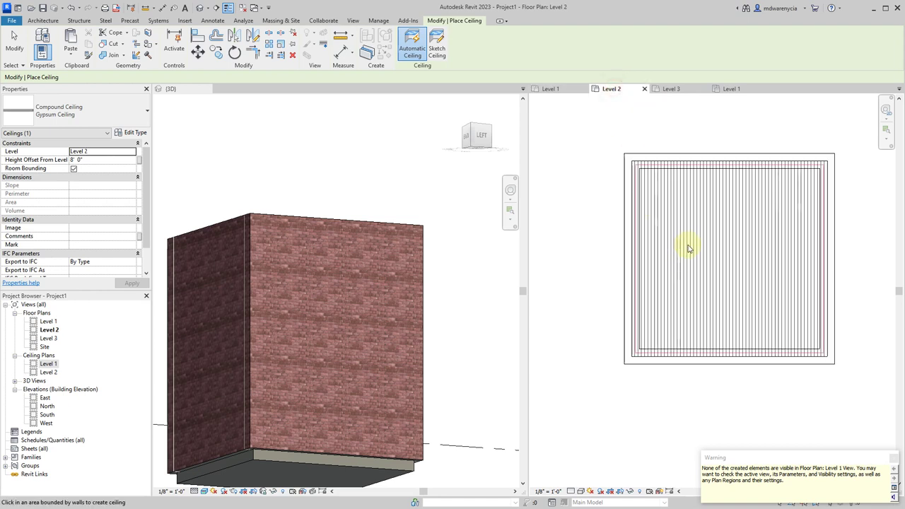
pyautogui.click(729, 239)
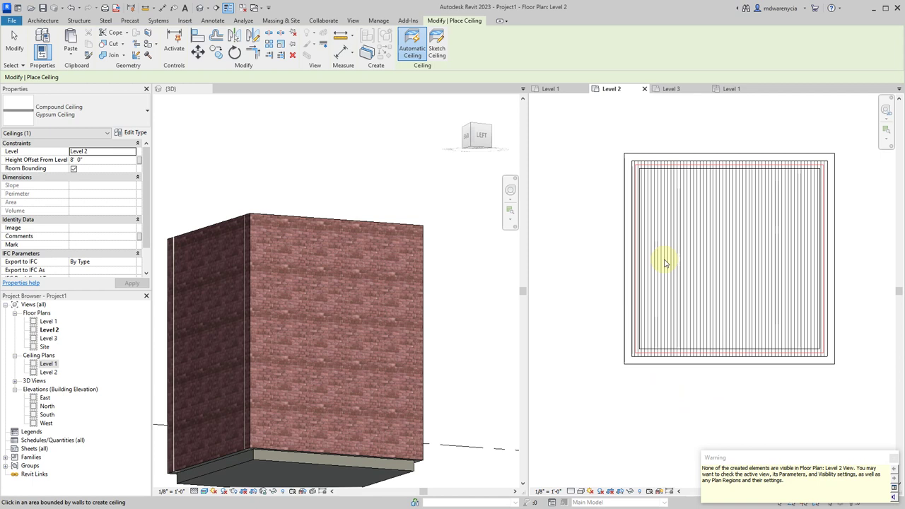
pyautogui.press('Escape')
pyautogui.press('Escape')
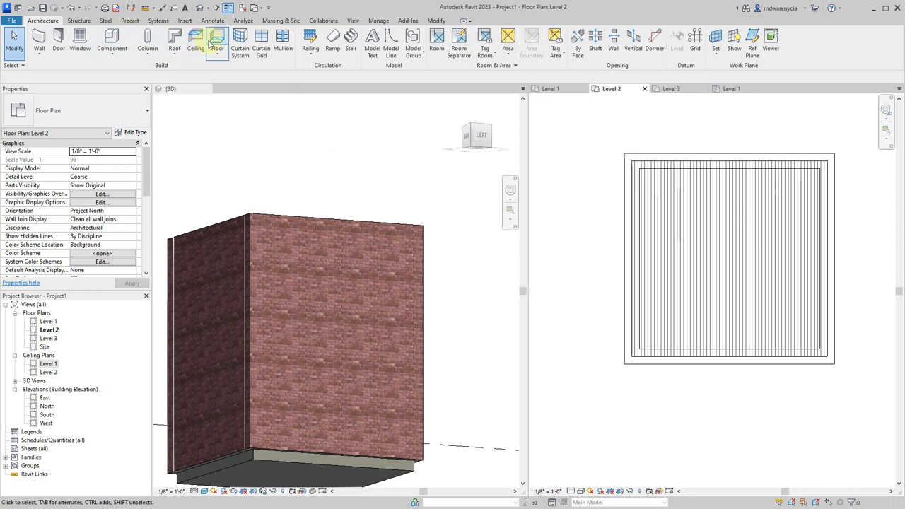
# Step: Place more ceilings in the Level 2 room and dismiss the duplicate-instance warning
pyautogui.click(195, 42)
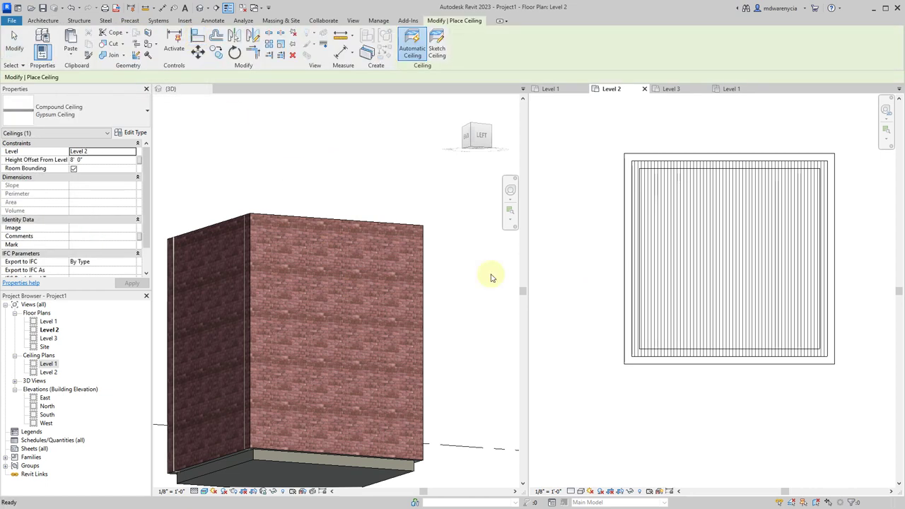
pyautogui.click(725, 278)
pyautogui.click(726, 278)
pyautogui.click(725, 278)
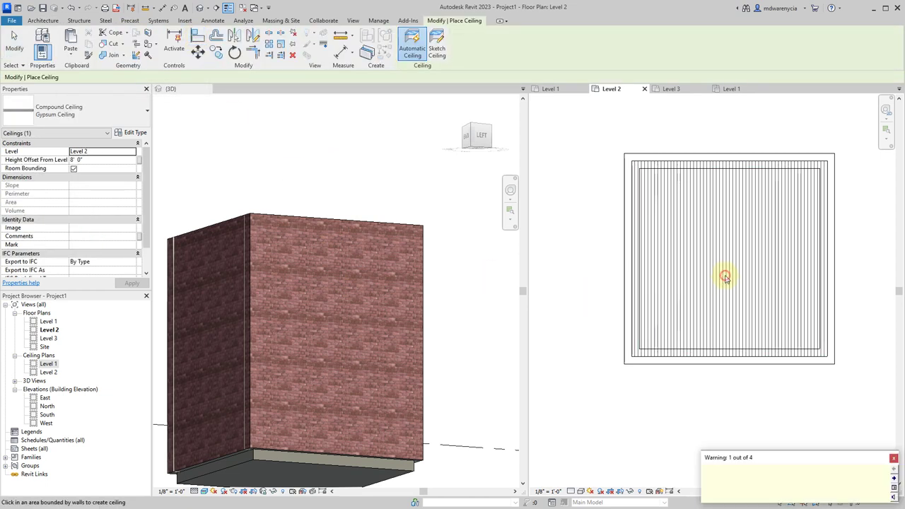
pyautogui.click(725, 278)
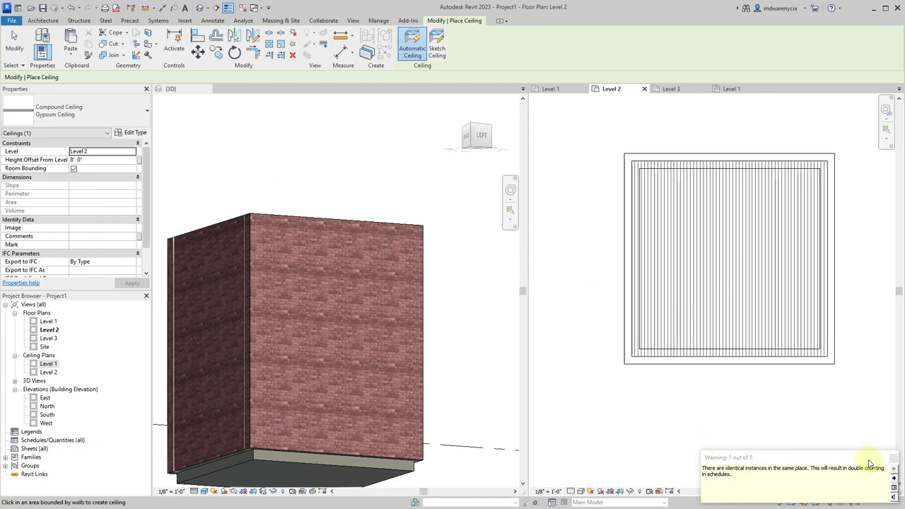
pyautogui.click(893, 459)
# Step: Lower the front brick wall's top about 5' below the ceiling in the 3D view
pyautogui.press('Escape')
pyautogui.press('Escape')
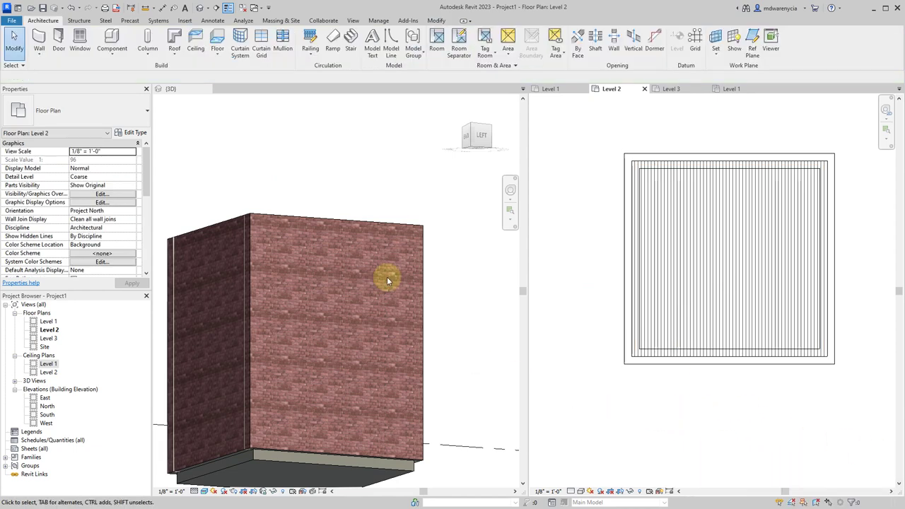
pyautogui.click(341, 217)
pyautogui.doubleClick(345, 221)
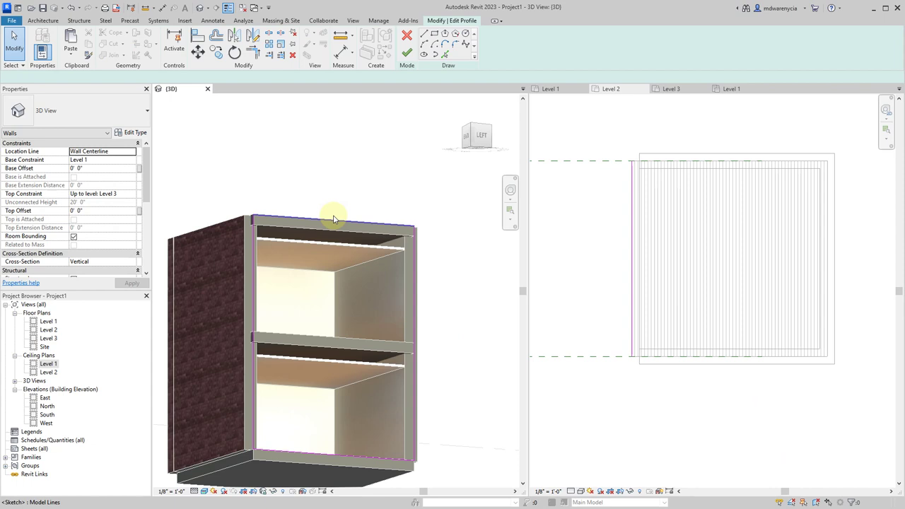
pyautogui.click(407, 35)
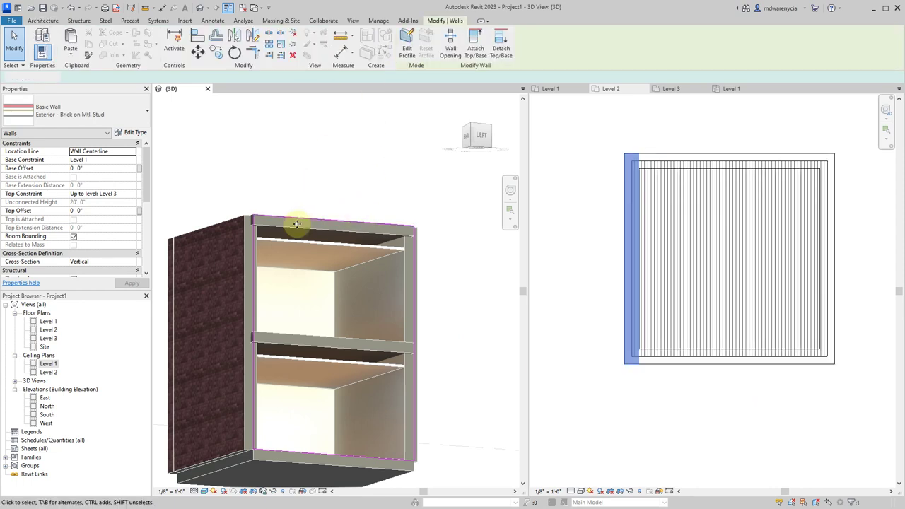
pyautogui.scroll(3, 306, 244)
pyautogui.scroll(2, 301, 237)
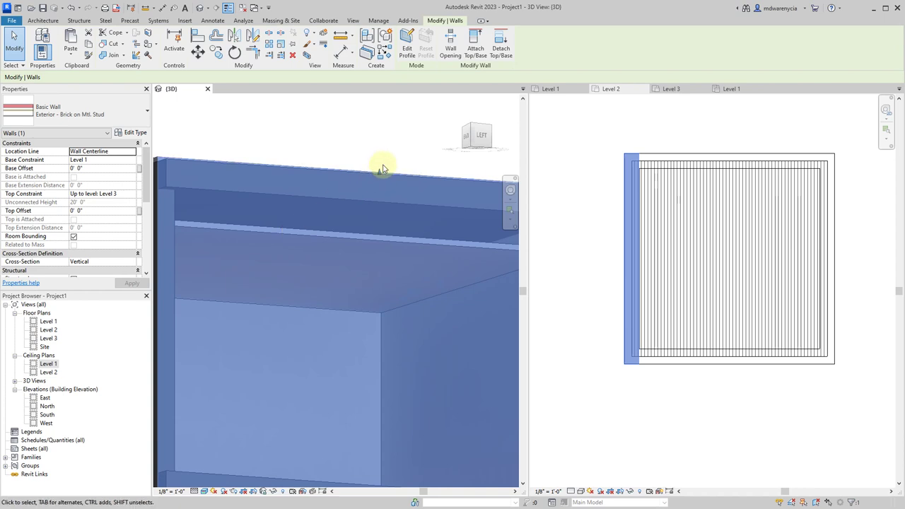
pyautogui.moveTo(379, 172); pyautogui.dragTo(369, 313)
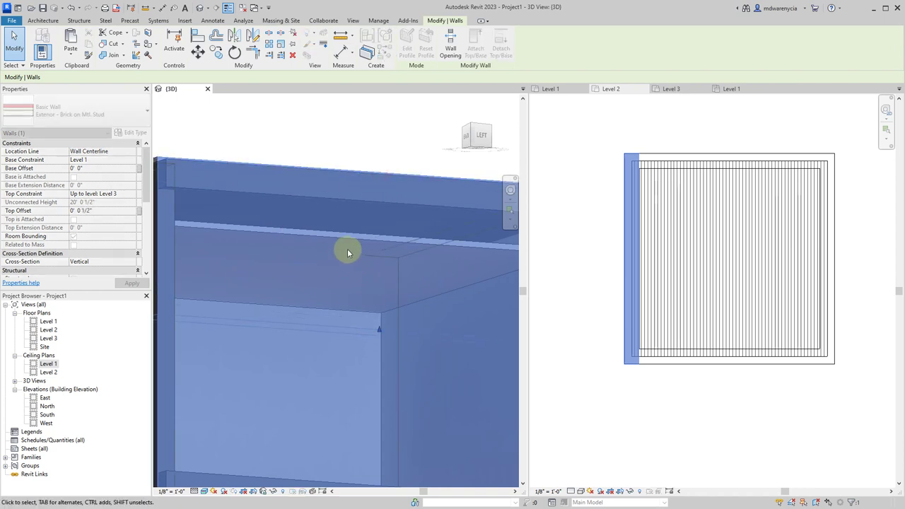
# Step: Select and deselect the exposed Level 2 ceiling several times behind the lowered wall
pyautogui.click(329, 239)
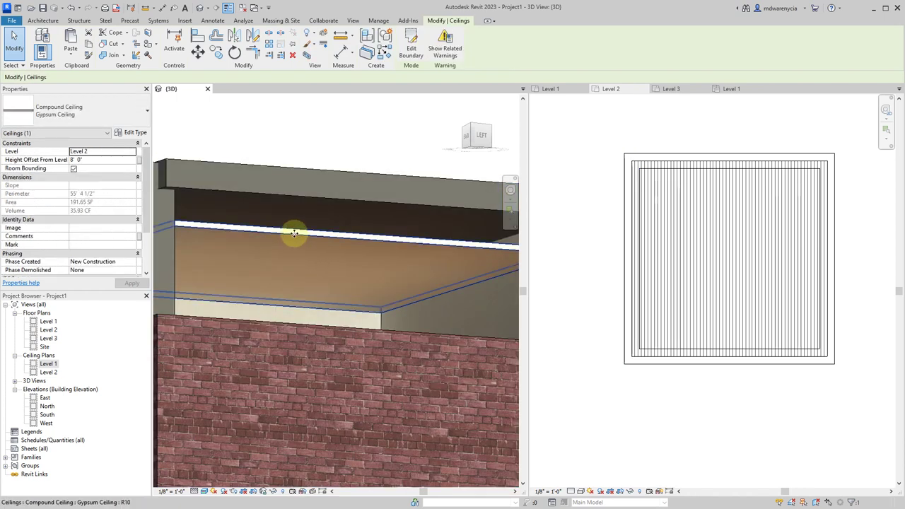
pyautogui.press('Escape')
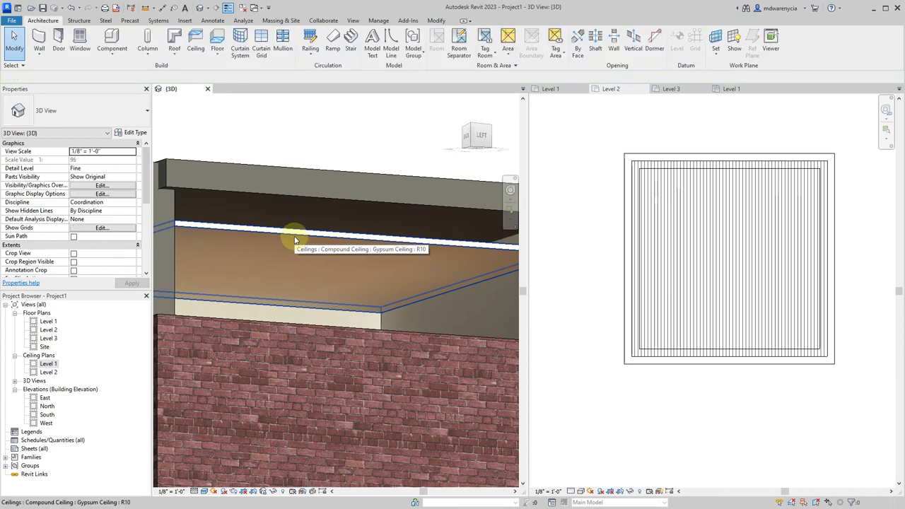
pyautogui.click(294, 239)
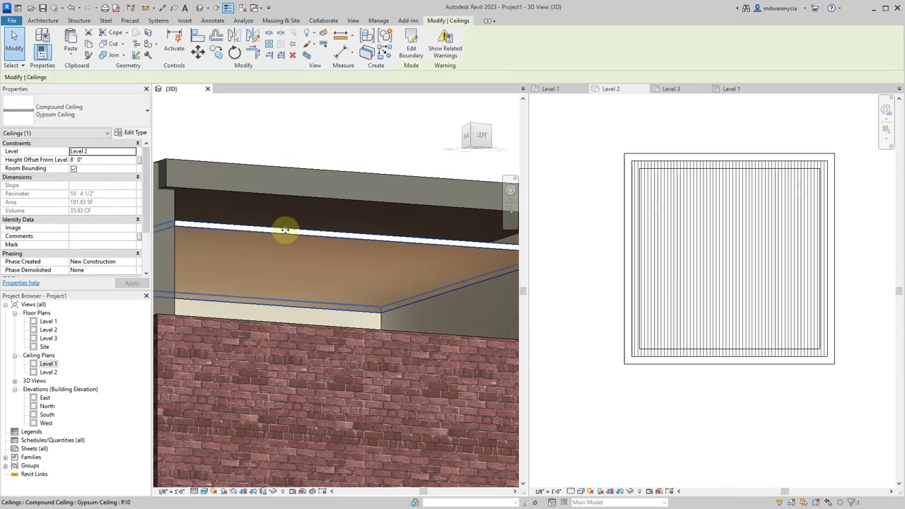
pyautogui.press('Escape')
pyautogui.click(282, 238)
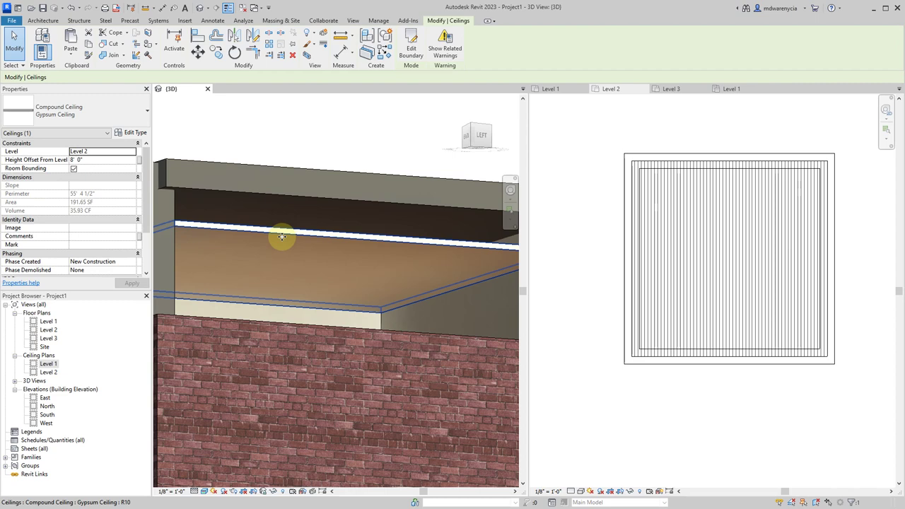
pyautogui.press('Escape')
pyautogui.click(282, 239)
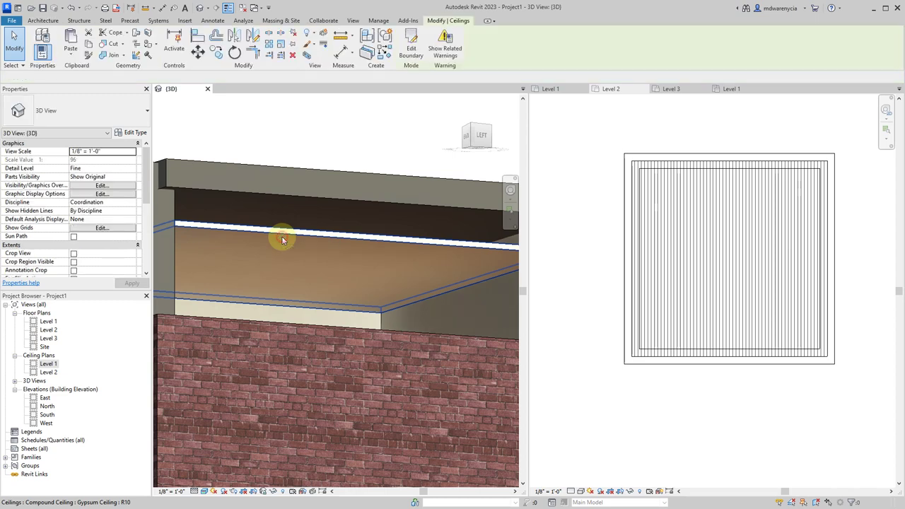
pyautogui.press('Escape')
pyautogui.click(288, 241)
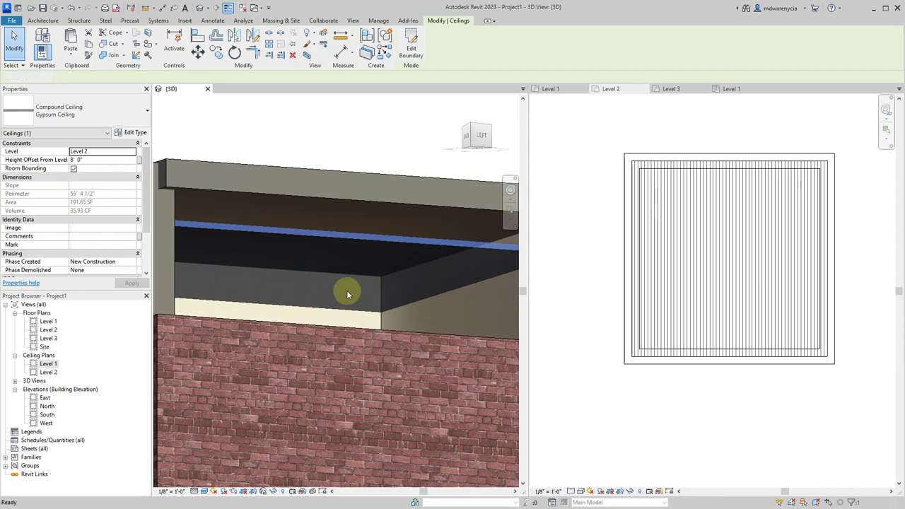
pyautogui.press('Escape')
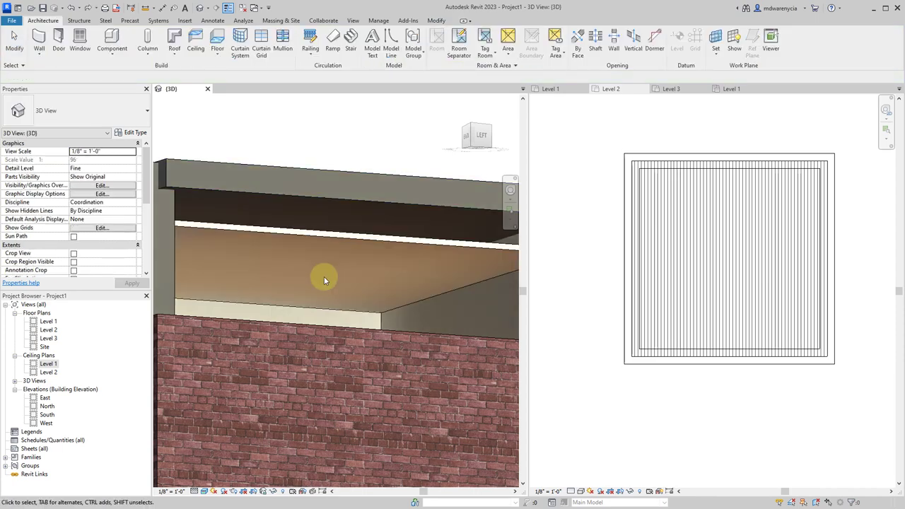
# Step: Orbit the 3D view to inspect the roof, right side wall and exposed ceilings
pyautogui.scroll(-3, 304, 274)
pyautogui.scroll(-2, 325, 307)
pyautogui.scroll(3, 325, 307)
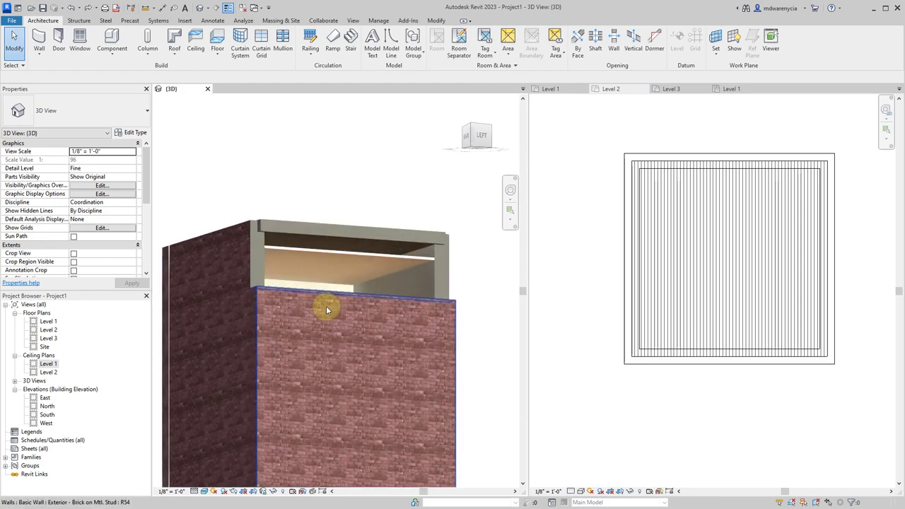
pyautogui.keyDown('shift'); pyautogui.moveTo(394, 307); pyautogui.dragTo(360, 303, button='middle'); pyautogui.keyUp('shift')
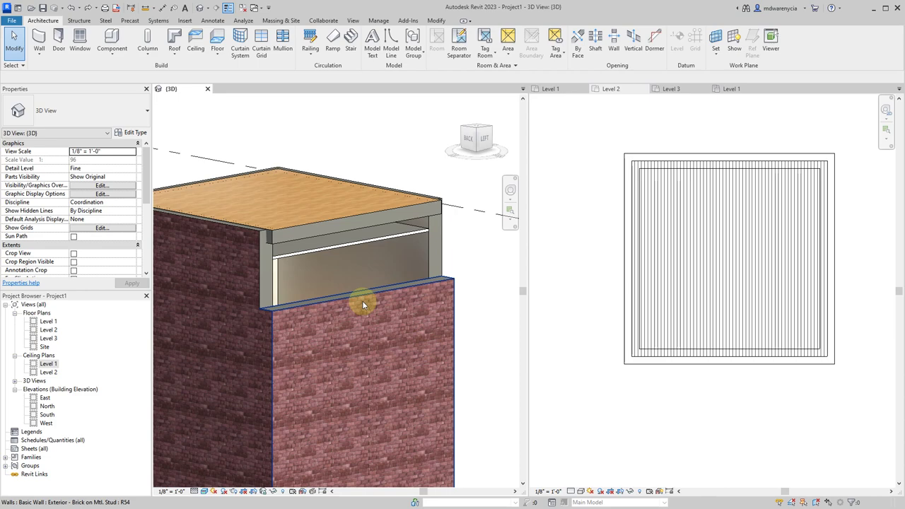
pyautogui.scroll(2, 369, 268)
pyautogui.keyDown('shift'); pyautogui.moveTo(369, 268); pyautogui.dragTo(275, 196, button='middle'); pyautogui.keyUp('shift')
pyautogui.scroll(4, 252, 208)
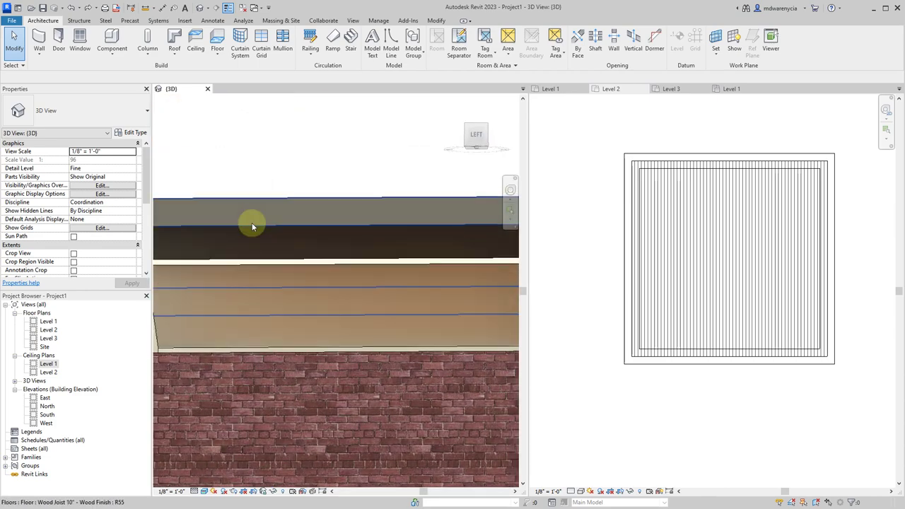
pyautogui.keyDown('shift'); pyautogui.moveTo(268, 259); pyautogui.dragTo(303, 349, button='middle'); pyautogui.keyUp('shift')
pyautogui.scroll(-5, 323, 360)
# Step: Reset the front brick wall's Top Offset to 0' 0" for full height
pyautogui.click(302, 345)
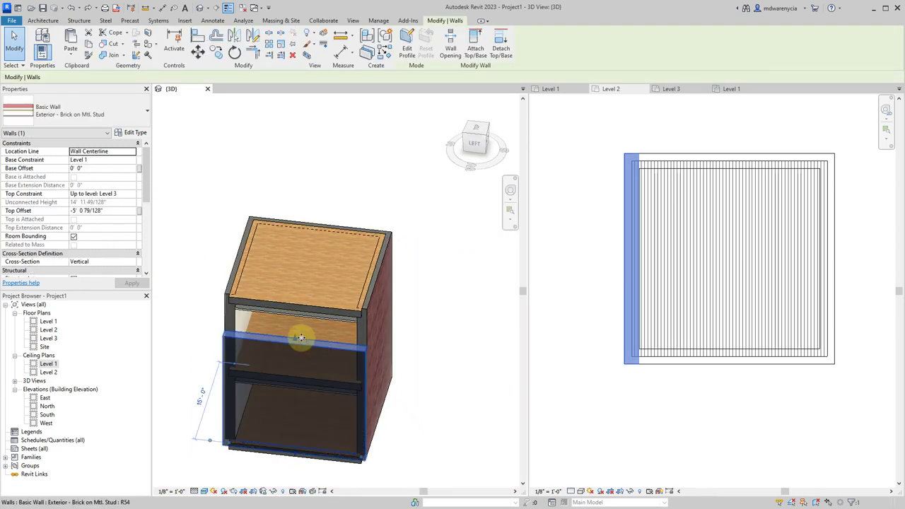
pyautogui.click(106, 211)
pyautogui.click(107, 211)
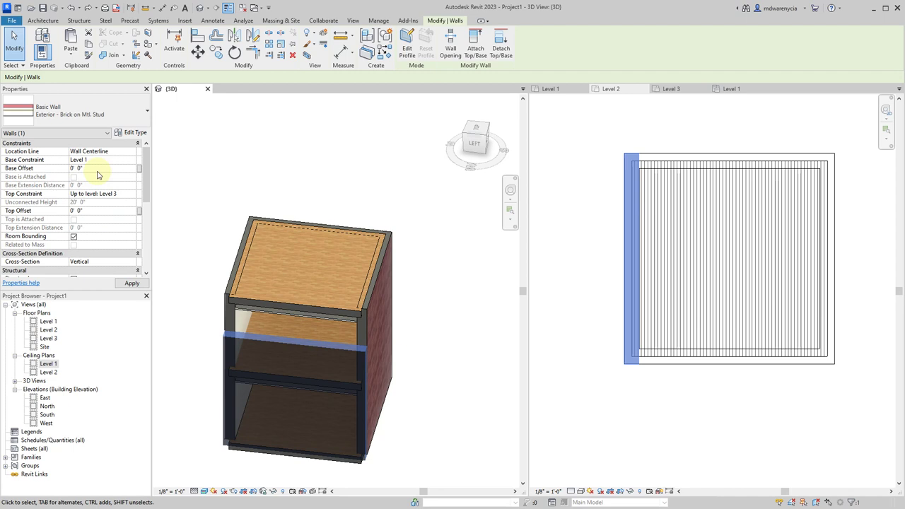
pyautogui.click(472, 452)
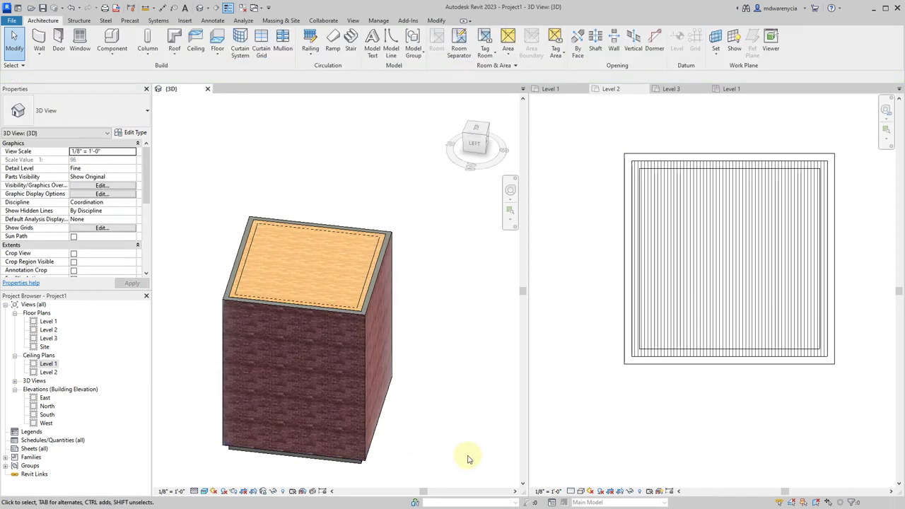
# Step: Select and deselect the right-side brick wall, zooming the 3D view
pyautogui.click(371, 282)
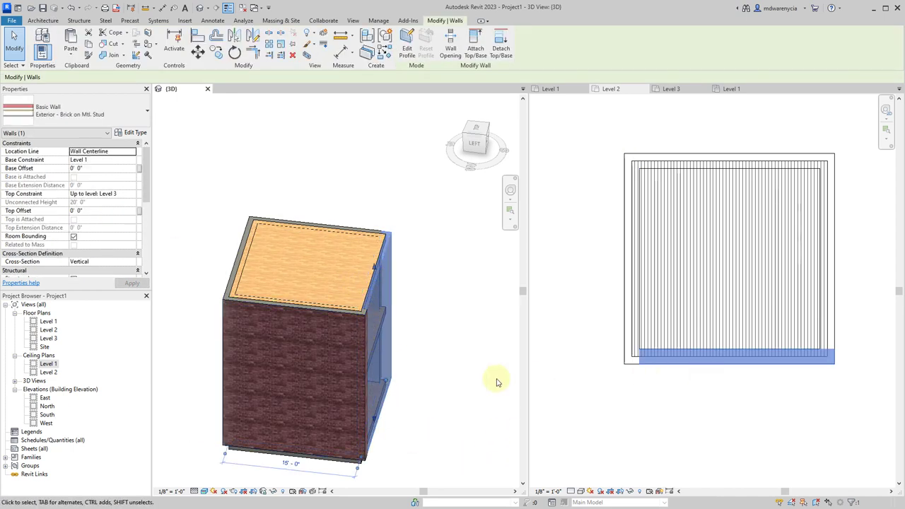
pyautogui.click(426, 380)
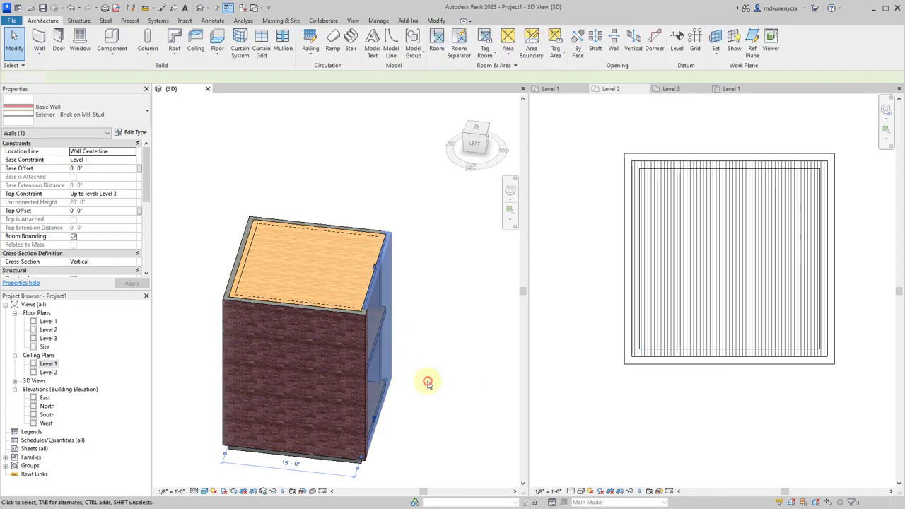
pyautogui.scroll(4, 428, 378)
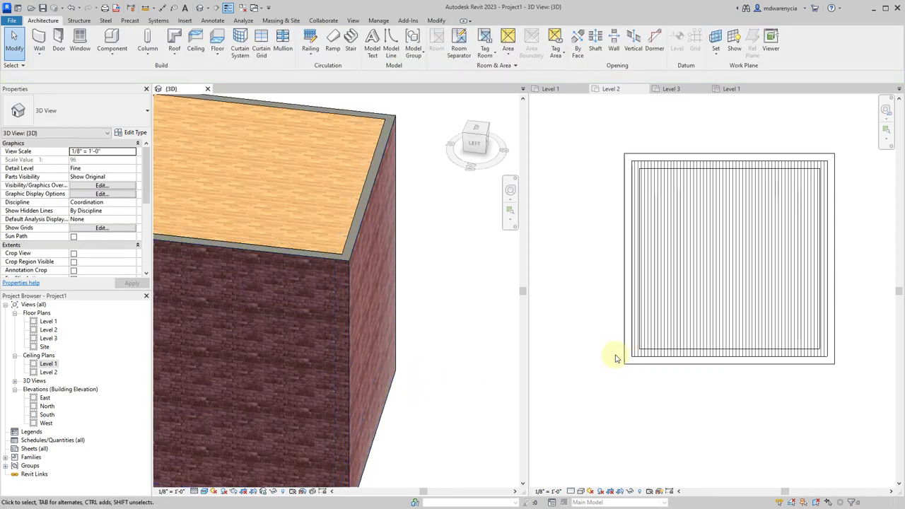
pyautogui.scroll(-3, 601, 386)
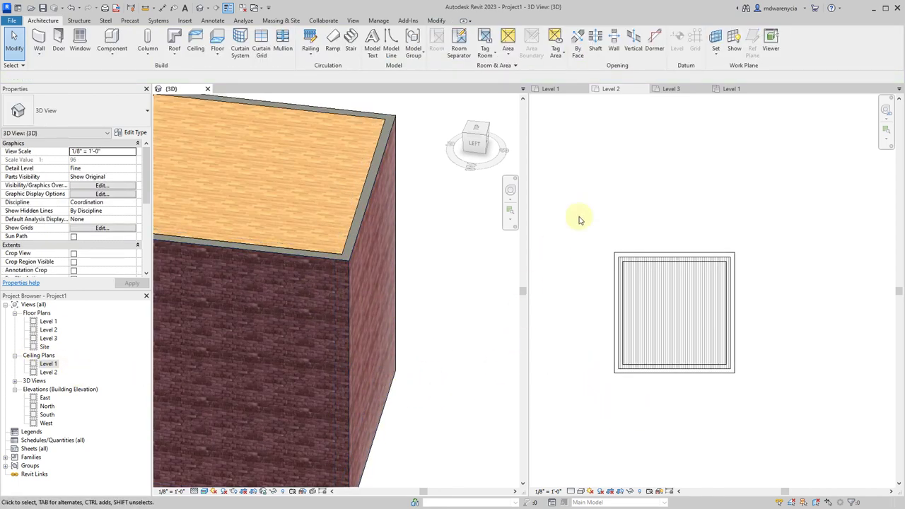
# Step: Create a new Level 3 reflected ceiling plan from the Level 2 view
pyautogui.click(566, 189)
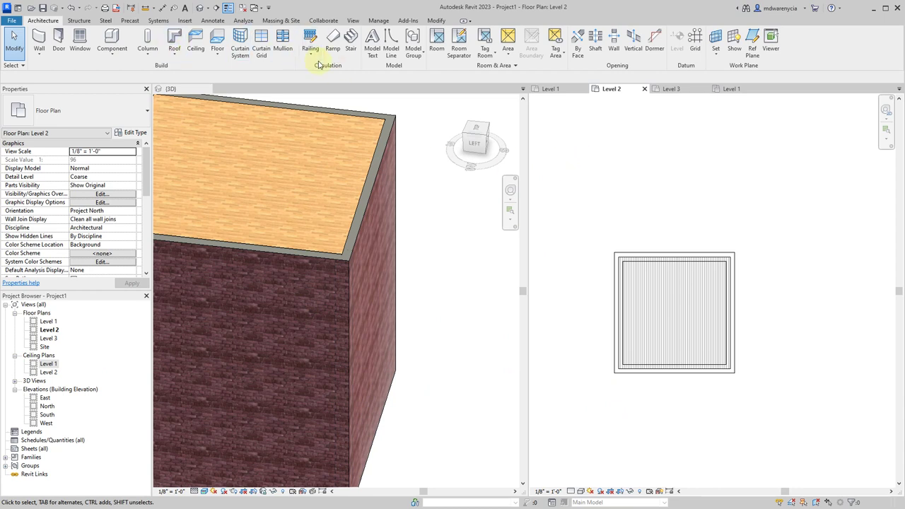
pyautogui.click(350, 21)
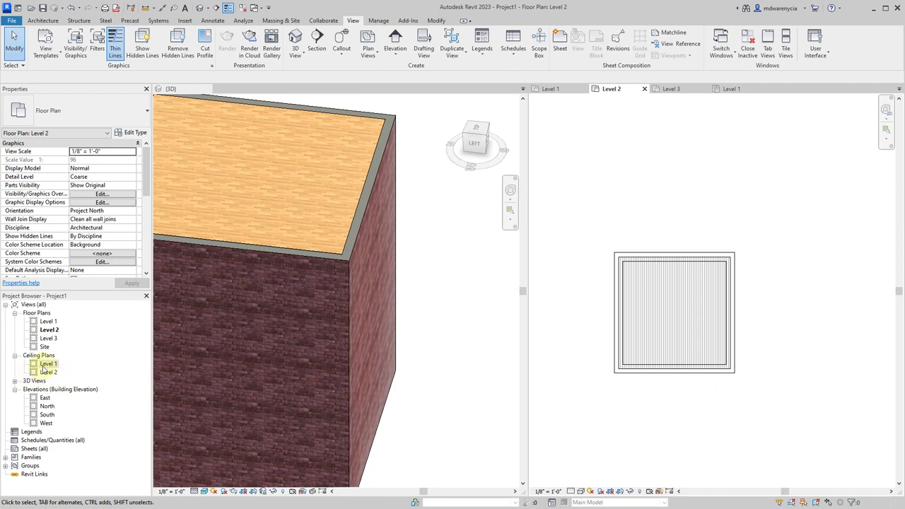
pyautogui.click(369, 55)
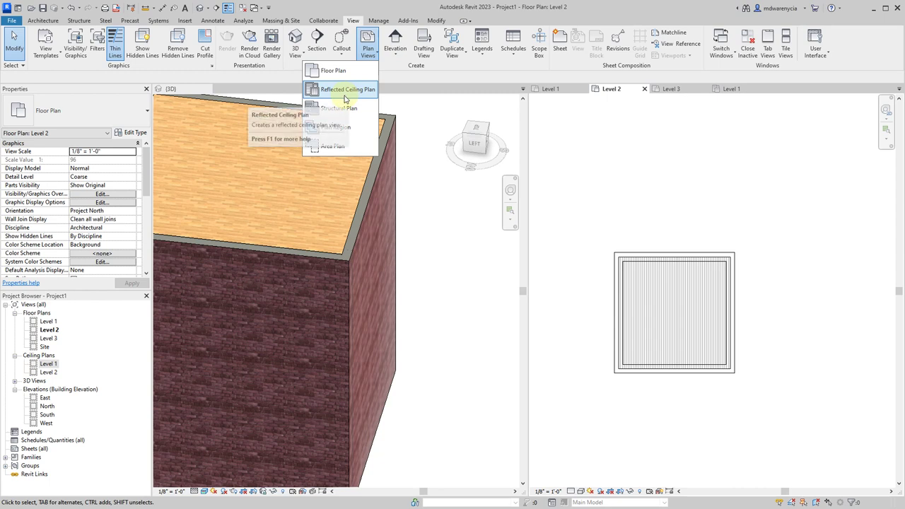
pyautogui.click(345, 91)
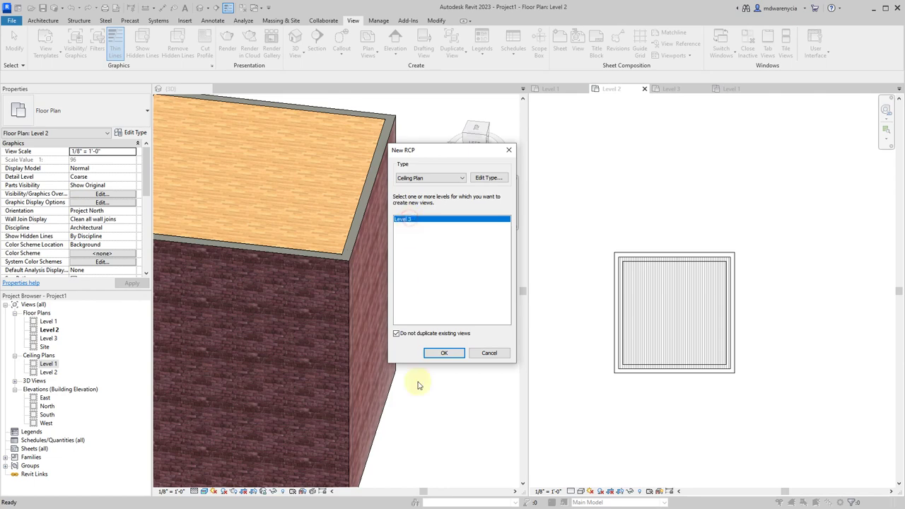
pyautogui.click(431, 355)
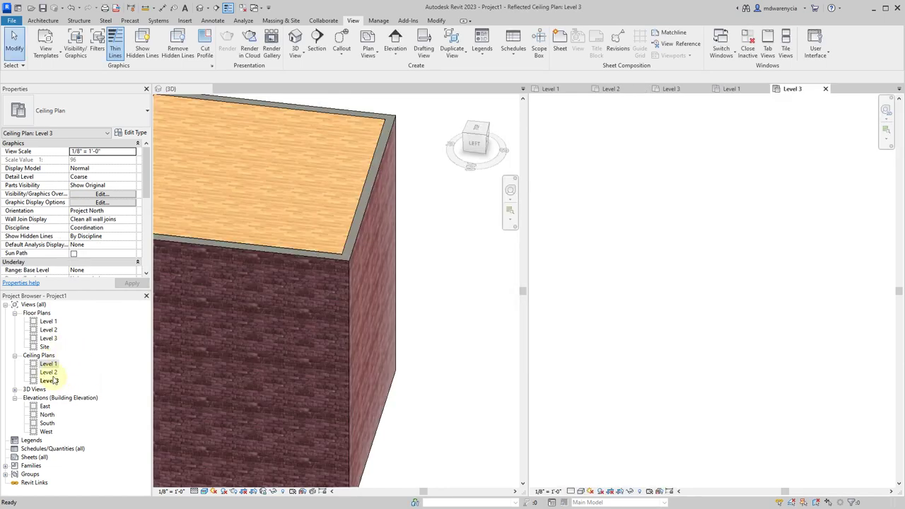
# Step: Drag the front brick wall's top down in 3D to expose the interior
pyautogui.scroll(-5, 331, 346)
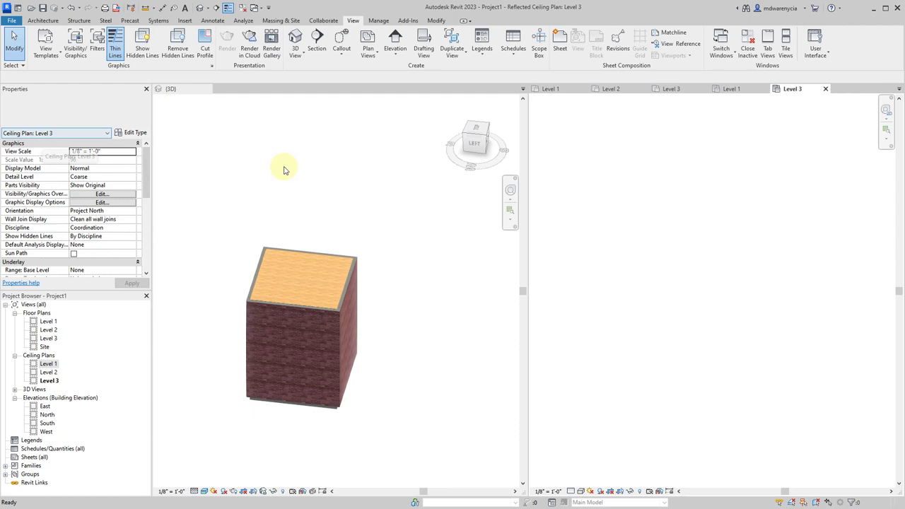
pyautogui.scroll(2, 297, 301)
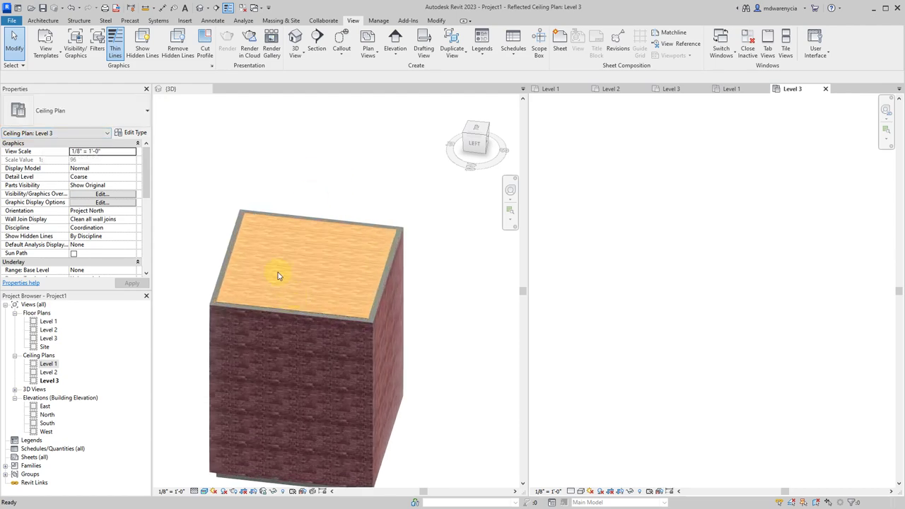
pyautogui.scroll(3, 228, 297)
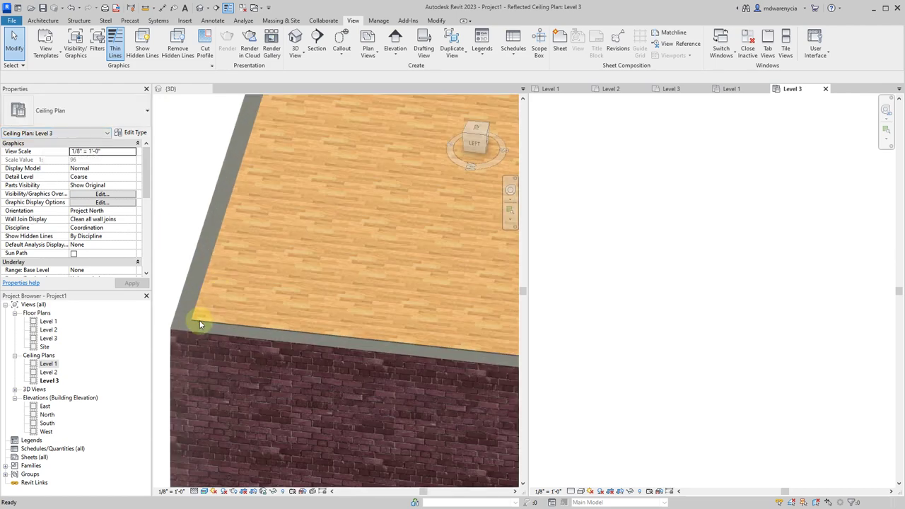
pyautogui.click(200, 321)
pyautogui.scroll(-5, 200, 321)
pyautogui.click(264, 307)
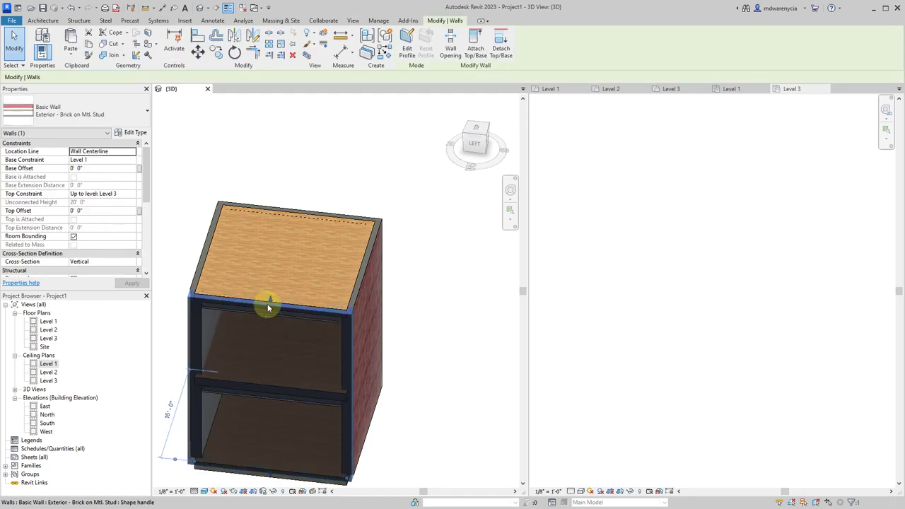
pyautogui.moveTo(268, 307)
pyautogui.mouseDown()
pyautogui.moveTo(281, 330)
pyautogui.moveTo(280, 313)
pyautogui.mouseUp()
# Step: Select the Level 2 gypsum ceiling at 9' 0" offset and view its underside
pyautogui.click(280, 314)
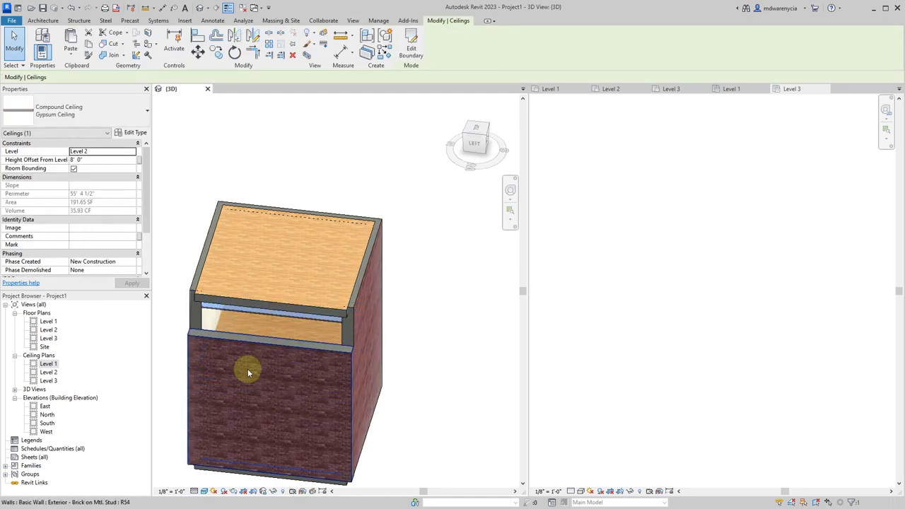
pyautogui.scroll(2, 247, 368)
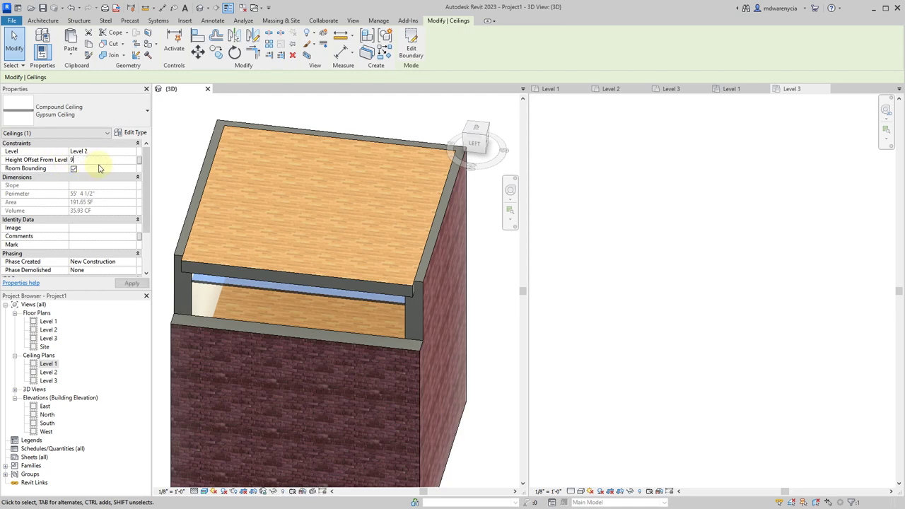
pyautogui.keyDown('shift'); pyautogui.moveTo(362, 370); pyautogui.dragTo(374, 312, button='middle'); pyautogui.keyUp('shift')
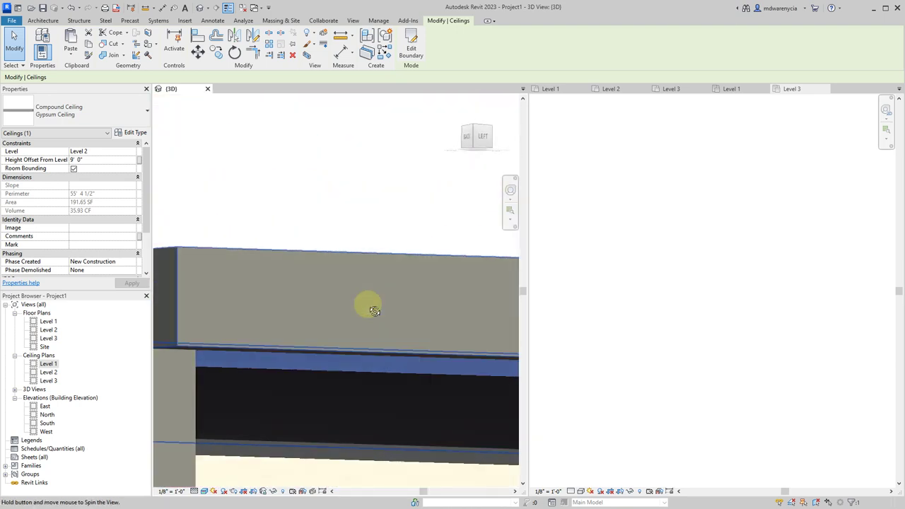
pyautogui.click(250, 354)
pyautogui.click(259, 253)
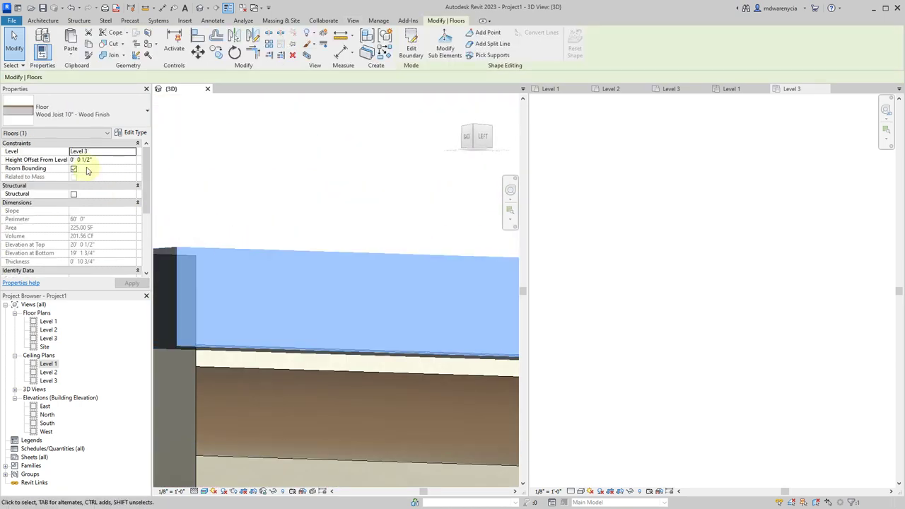
pyautogui.click(134, 133)
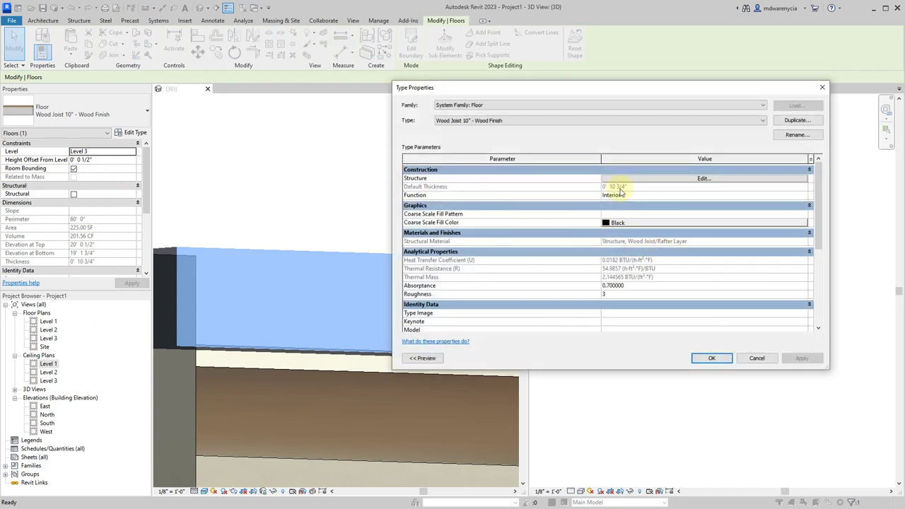
pyautogui.click(750, 358)
pyautogui.keyDown('shift'); pyautogui.moveTo(350, 380); pyautogui.dragTo(331, 369, button='middle'); pyautogui.keyUp('shift')
pyautogui.press('Escape')
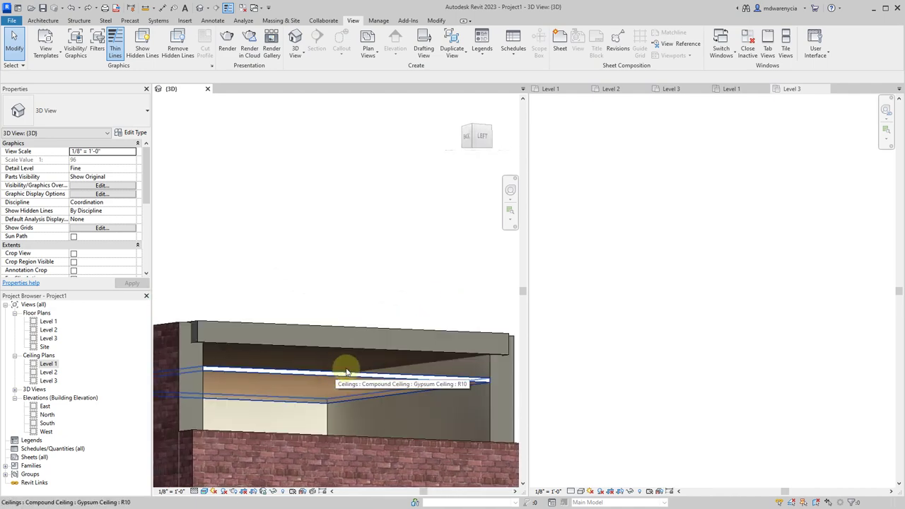
# Step: Set the front brick wall's Top Offset to 0 to restore its full height
pyautogui.click(309, 442)
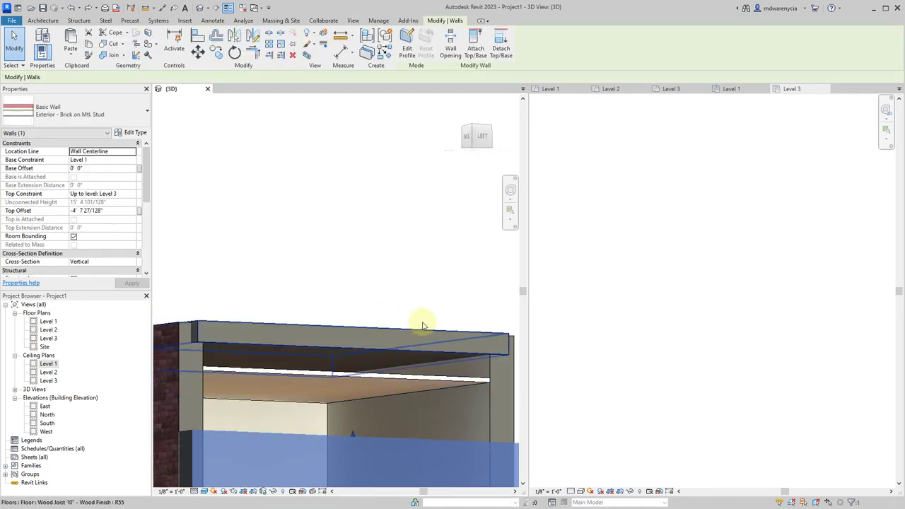
pyautogui.keyDown('shift'); pyautogui.moveTo(425, 324); pyautogui.dragTo(332, 368, button='middle'); pyautogui.keyUp('shift')
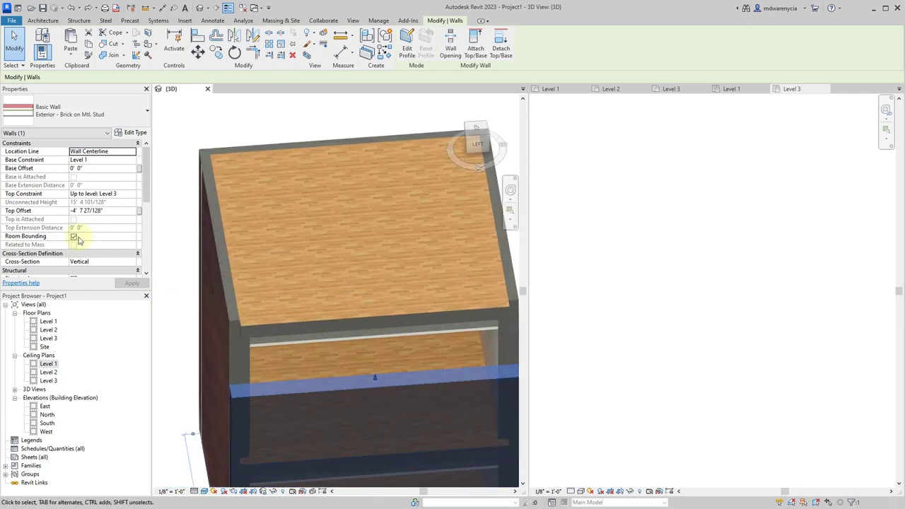
pyautogui.click(112, 211)
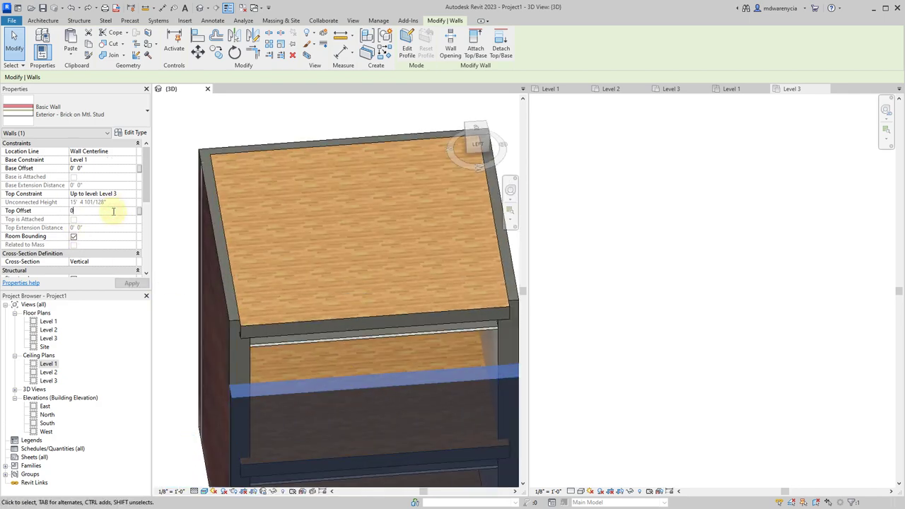
pyautogui.write('0')
pyautogui.press('Return')
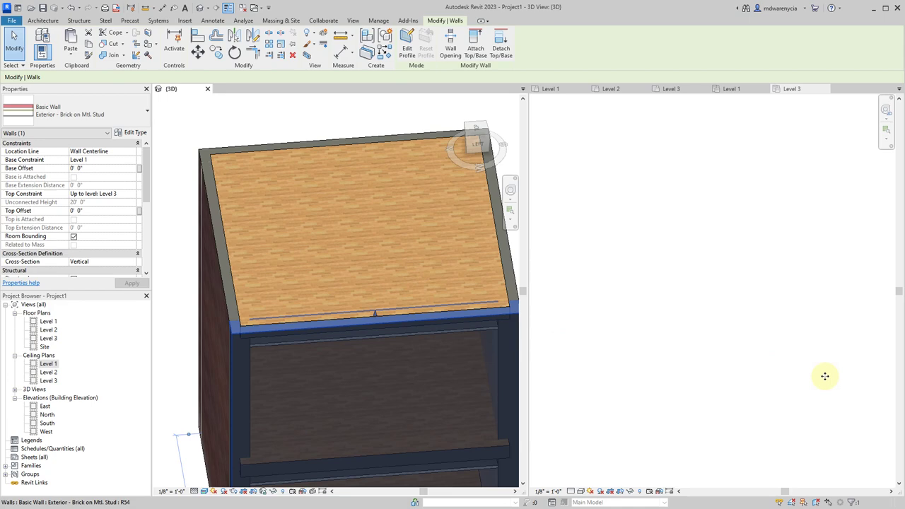
# Step: Orbit to look down on the roof and select the roof floor
pyautogui.moveTo(356, 368); pyautogui.dragTo(404, 336, button='middle')
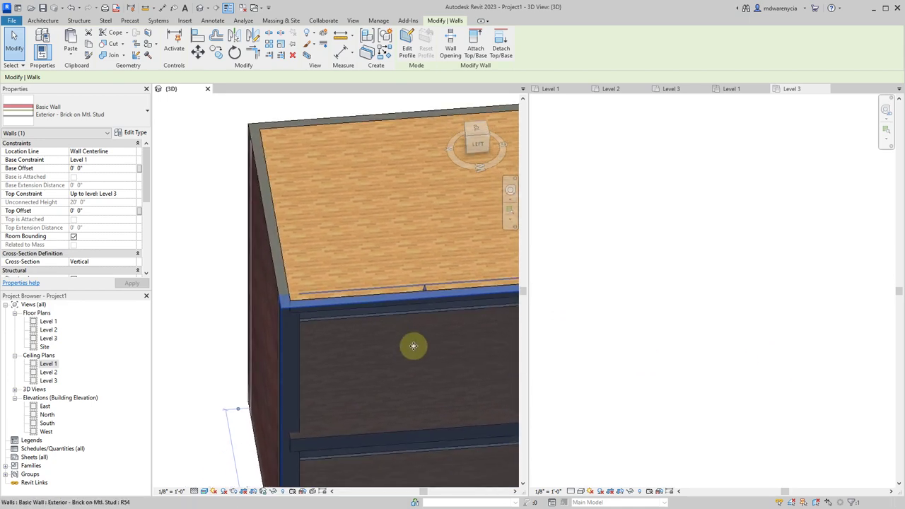
pyautogui.scroll(-2, 414, 345)
pyautogui.keyDown('shift'); pyautogui.moveTo(380, 368); pyautogui.dragTo(350, 303, button='middle'); pyautogui.keyUp('shift')
pyautogui.click(194, 129)
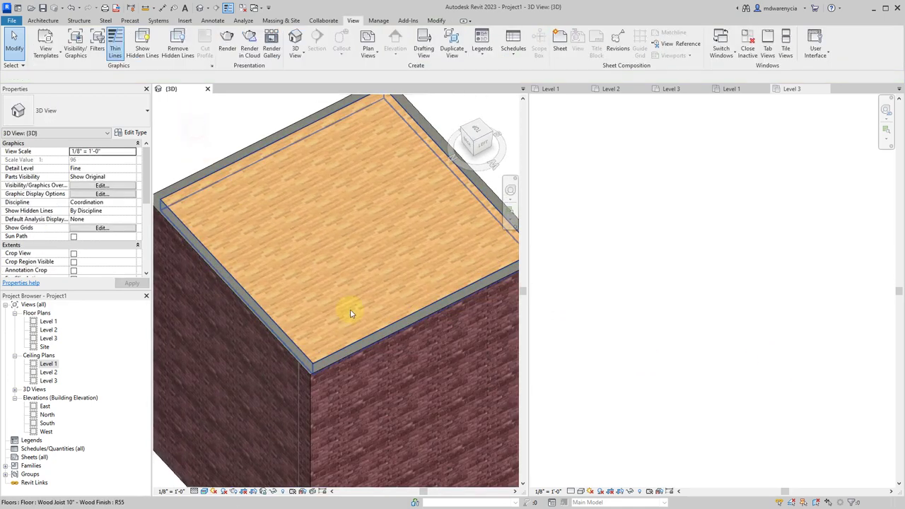
pyautogui.click(358, 349)
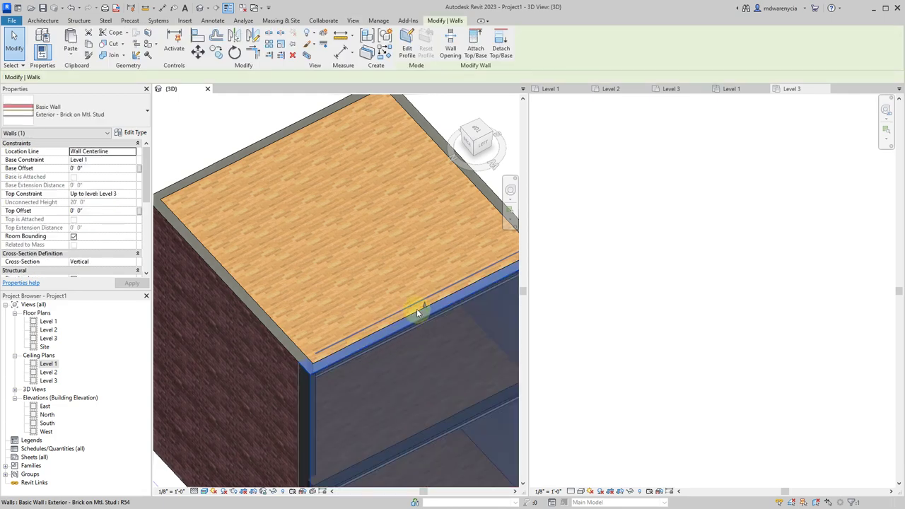
pyautogui.click(361, 329)
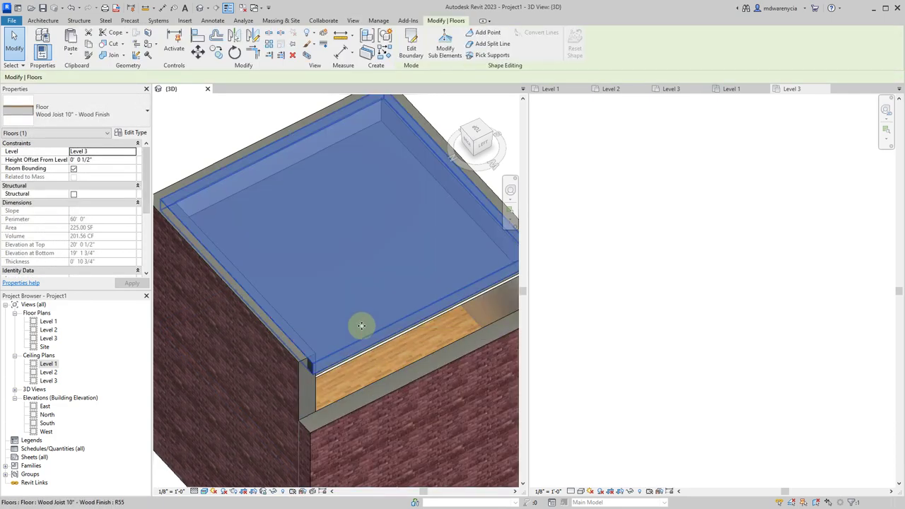
# Step: Sketch a rectangular square opening in the Level 2 ceiling boundary and finish the sketch
pyautogui.doubleClick(362, 326)
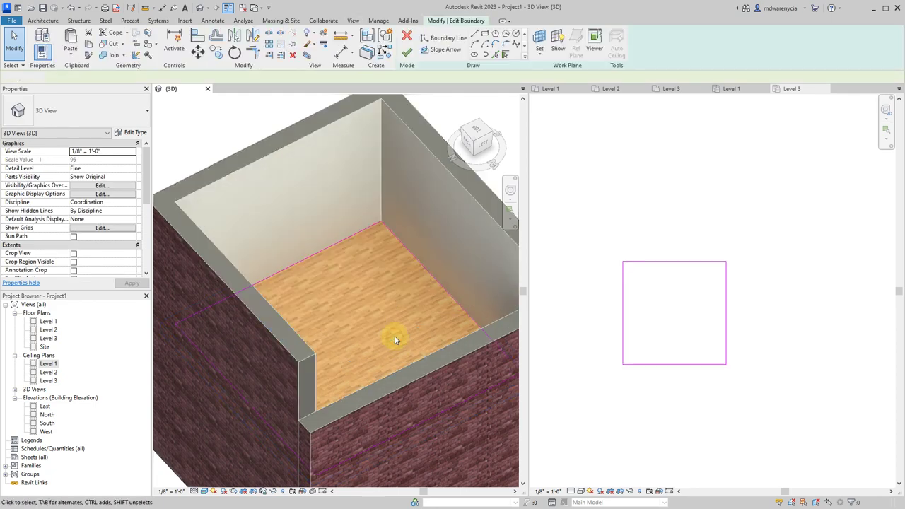
pyautogui.click(487, 39)
pyautogui.click(641, 279)
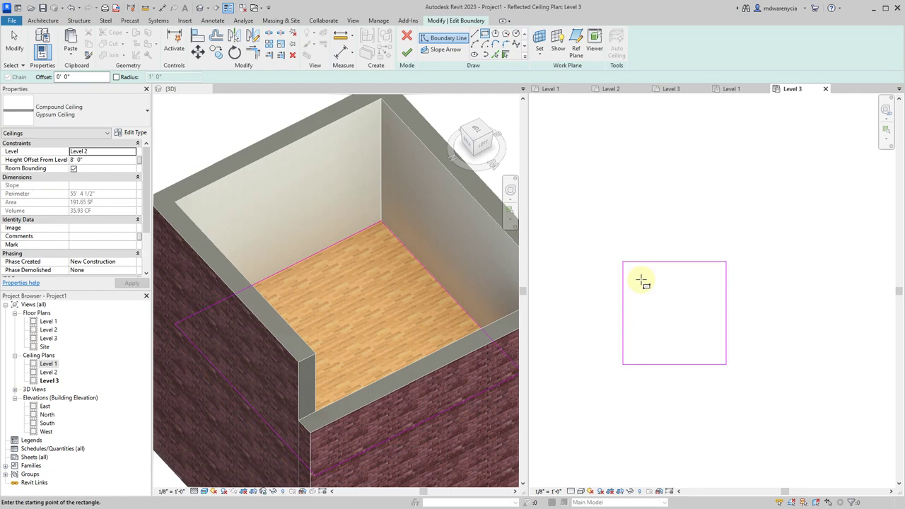
pyautogui.click(640, 283)
pyautogui.click(704, 345)
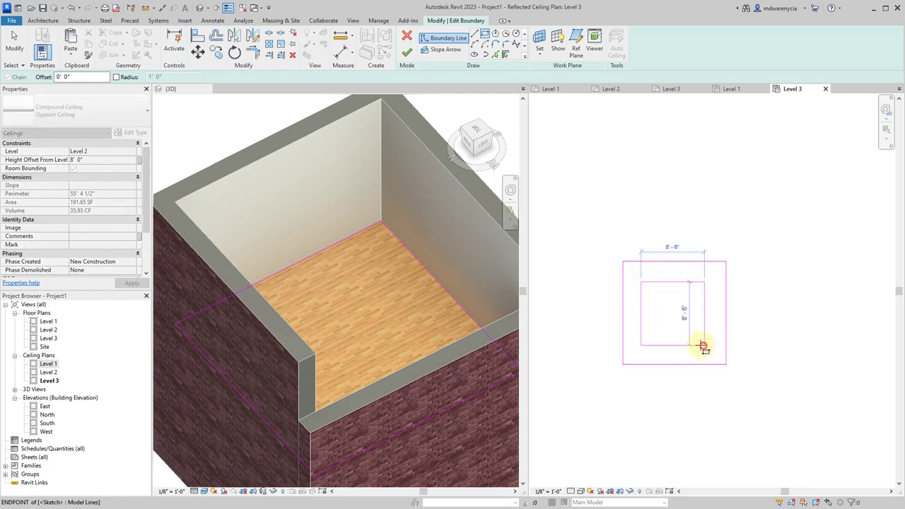
pyautogui.click(406, 54)
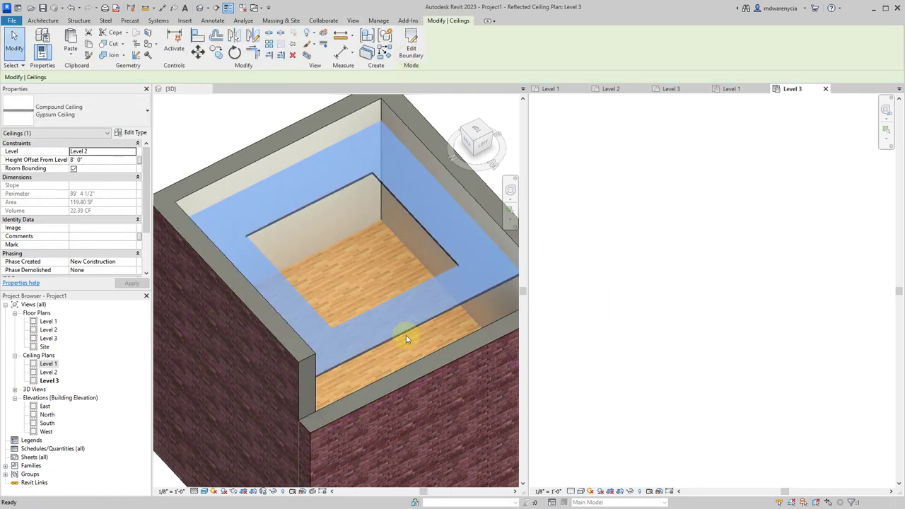
# Step: Orbit the 3D view to a low side angle and reopen the ceiling boundary sketch
pyautogui.click(222, 200)
pyautogui.moveTo(338, 292)
pyautogui.keyDown('shift'); pyautogui.mouseDown(button='middle')
pyautogui.moveTo(356, 251)
pyautogui.moveTo(232, 247)
pyautogui.moveTo(360, 289)
pyautogui.mouseUp(button='middle'); pyautogui.keyUp('shift')
pyautogui.doubleClick(359, 292)
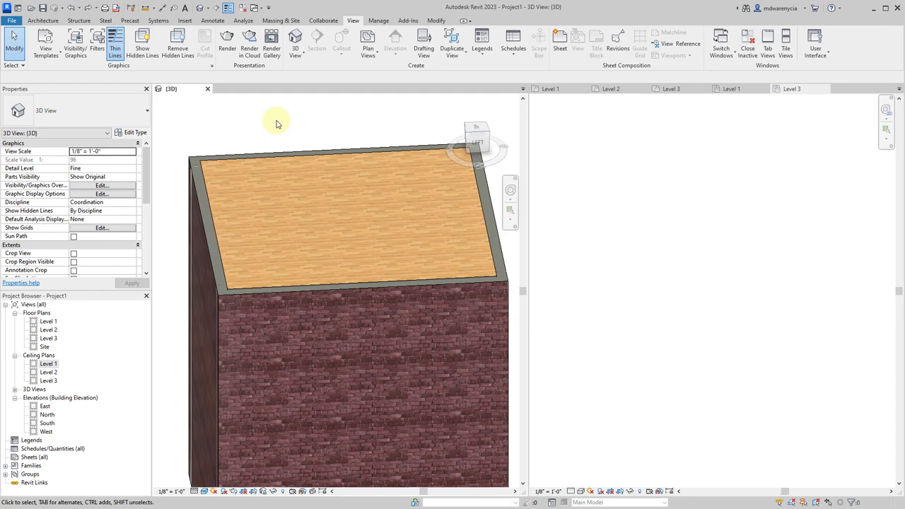
# Step: Zoom out to show the whole enclosed brick box in 3D
pyautogui.scroll(-3, 363, 162)
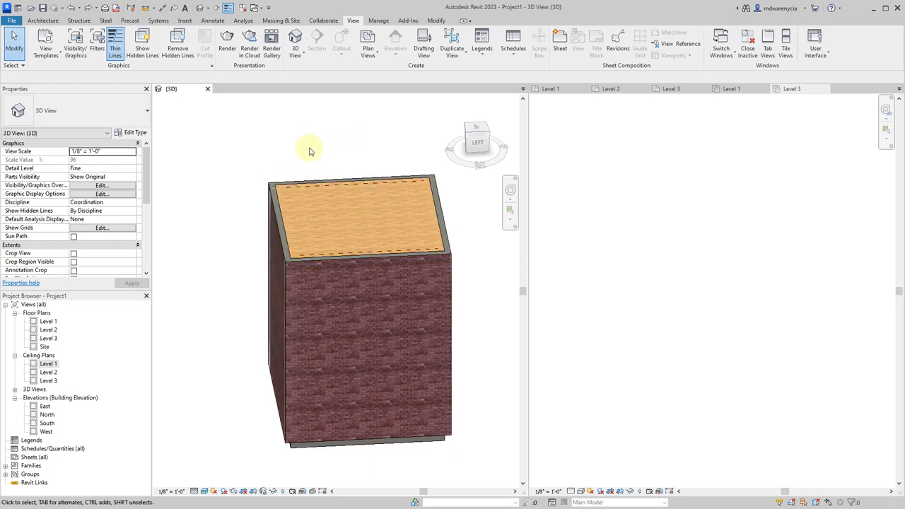